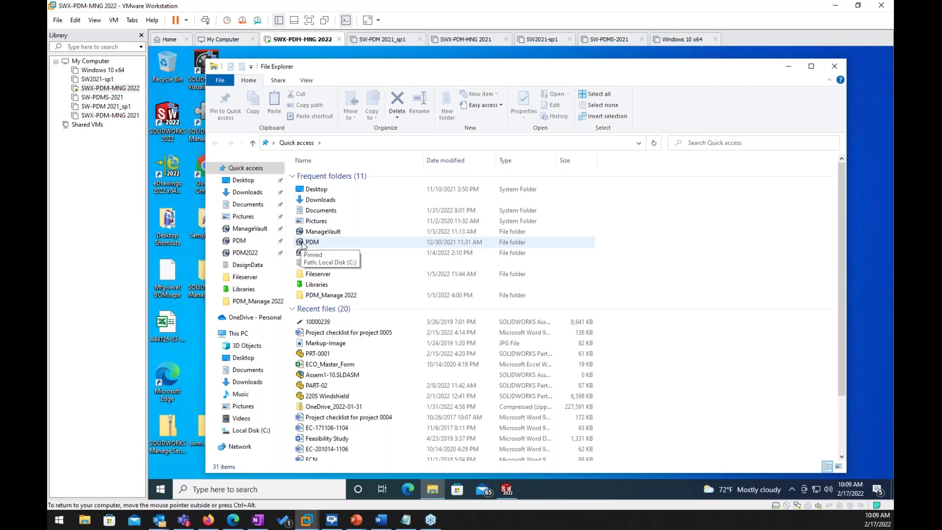
Step: Browse PDM > Designs > Project 0001 and select 'Project checklist for project 0001'
double_click(309, 241)
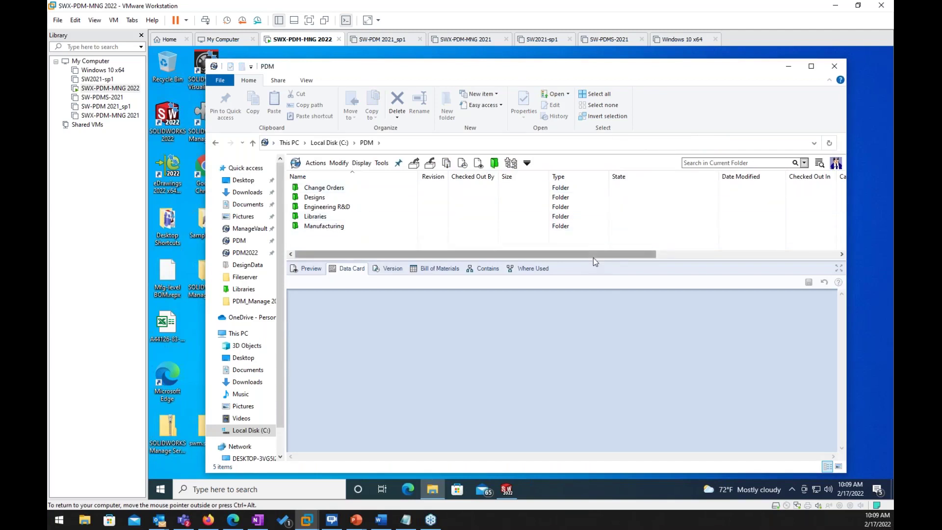
click(296, 199)
double_click(296, 197)
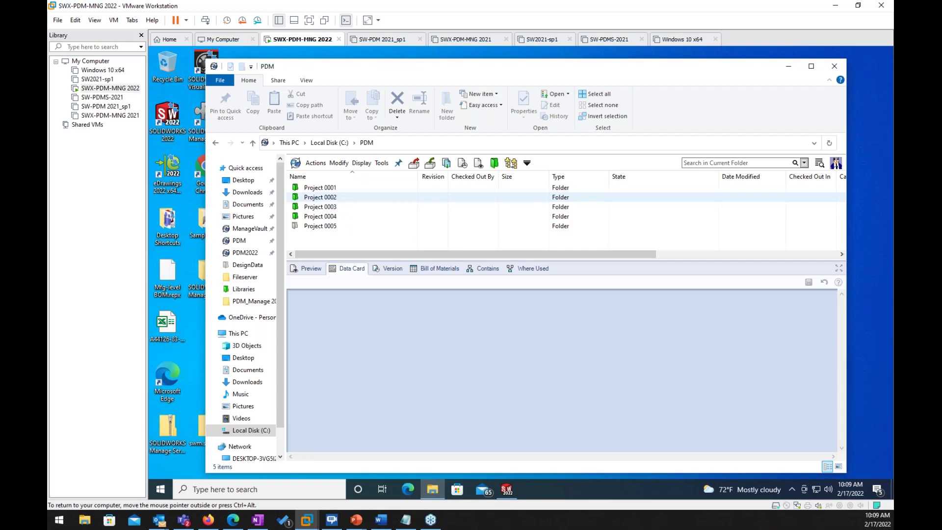
click(297, 192)
double_click(297, 190)
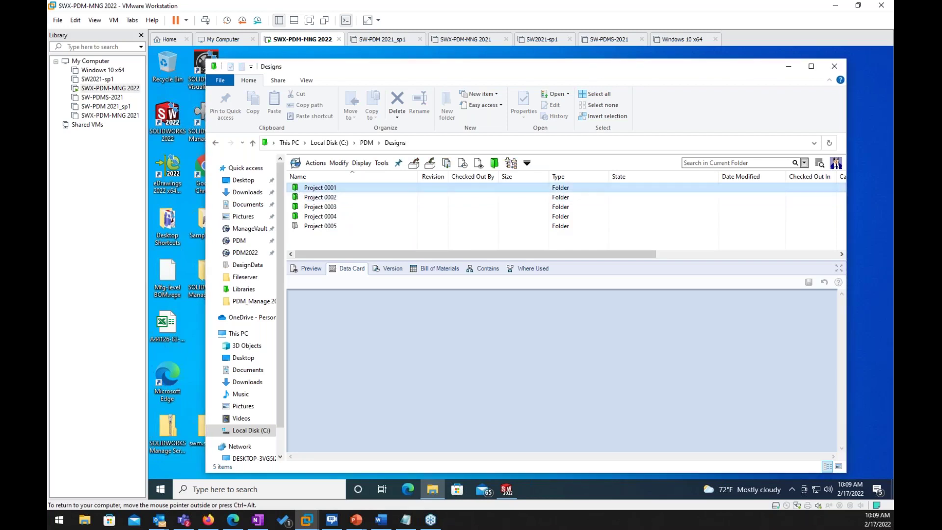
click(298, 218)
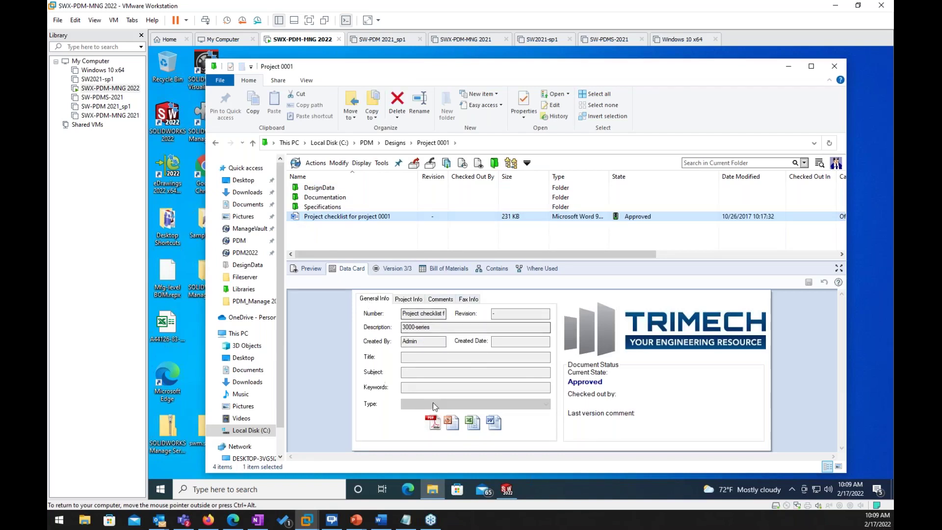
Step: Preview the project checklist document and scroll through its contents
click(314, 270)
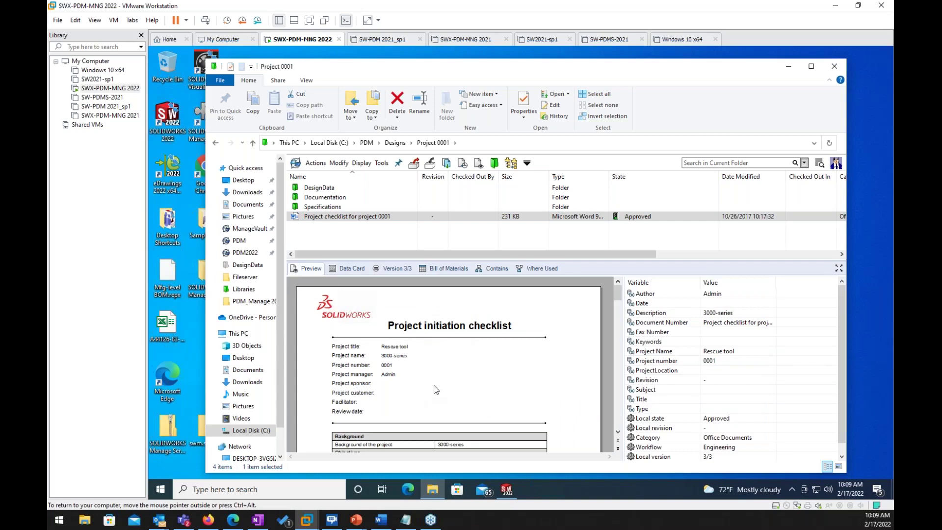
scroll(435, 389, down, 3)
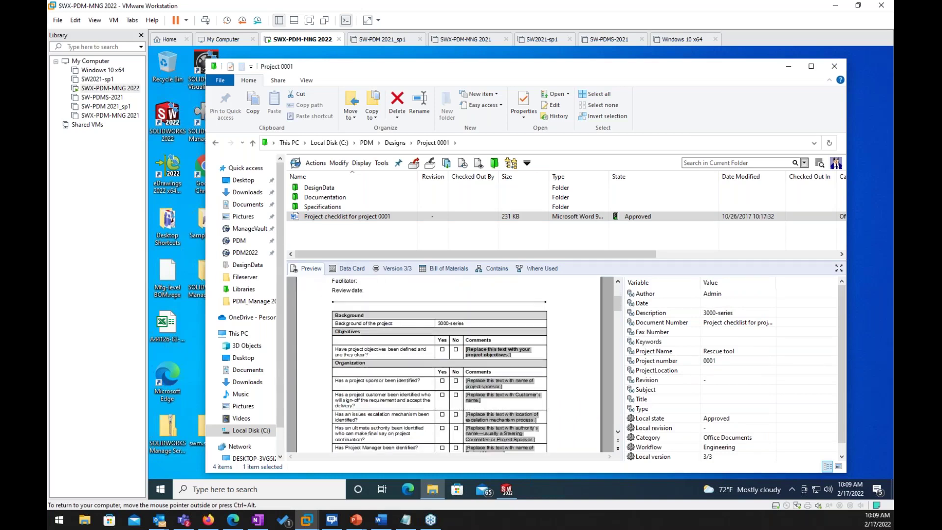
scroll(429, 391, down, 1)
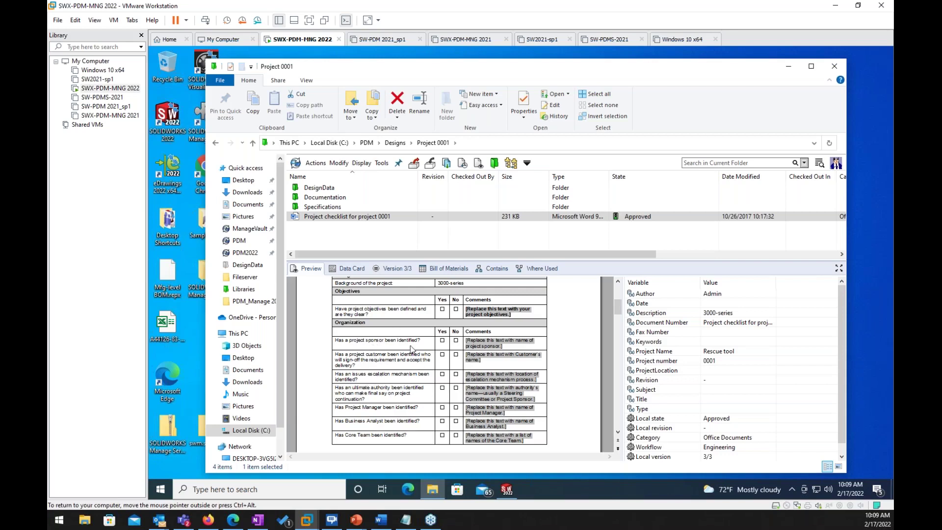
Step: Review the checklist data card's general, project info and comments tabs, then return to the preview
click(361, 269)
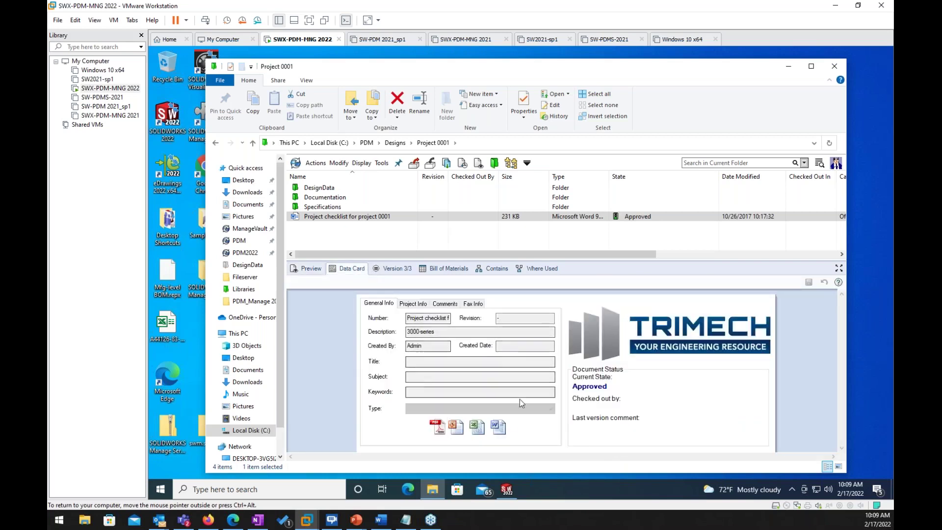
click(413, 304)
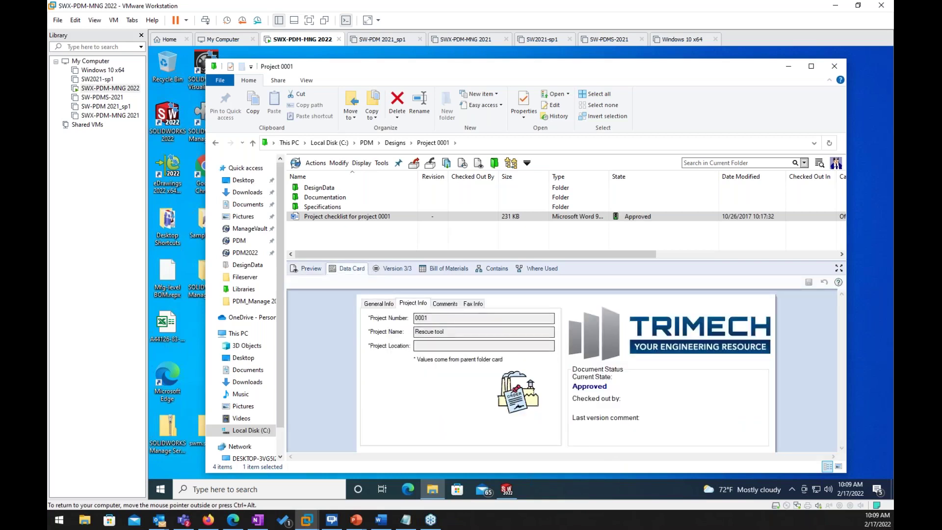
click(445, 304)
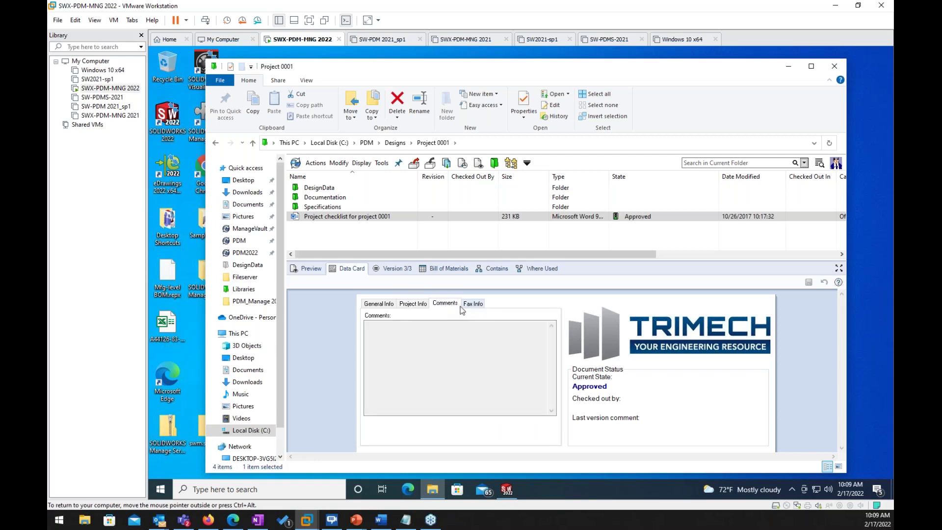
click(374, 305)
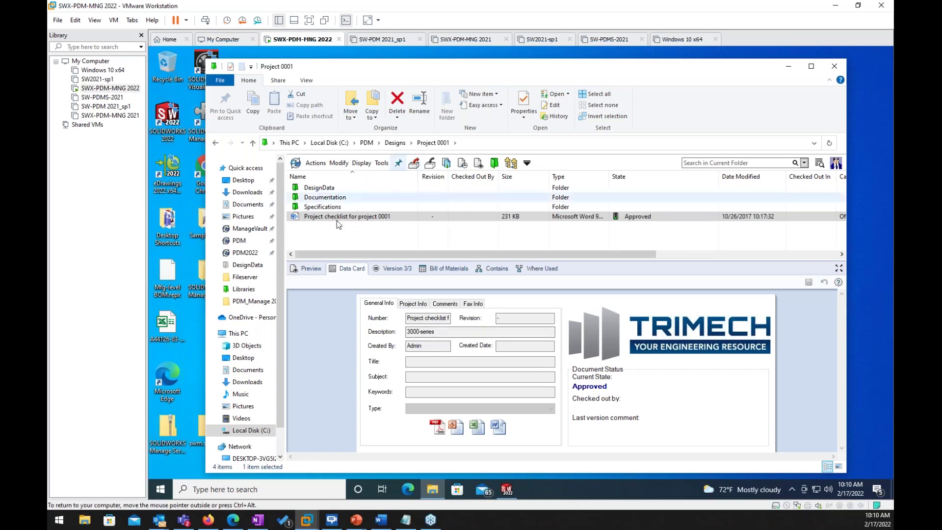
click(305, 270)
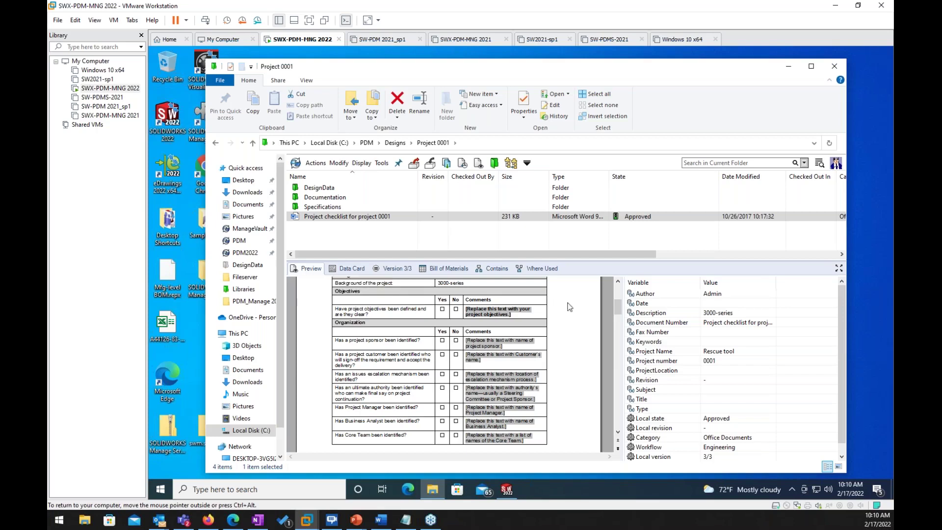
Step: Inspect the Arm part's preview and data card in DesignData, then return to the PDM vault root
double_click(323, 188)
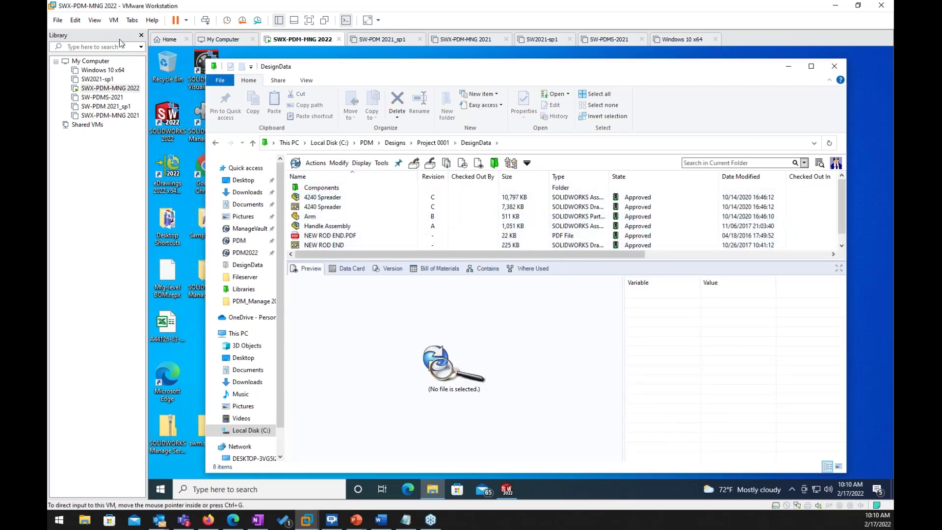
click(308, 217)
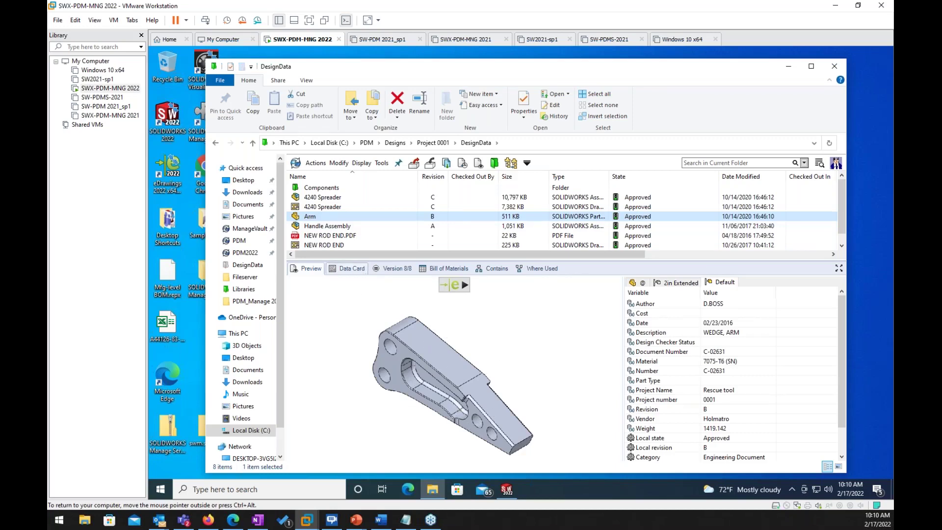
click(348, 268)
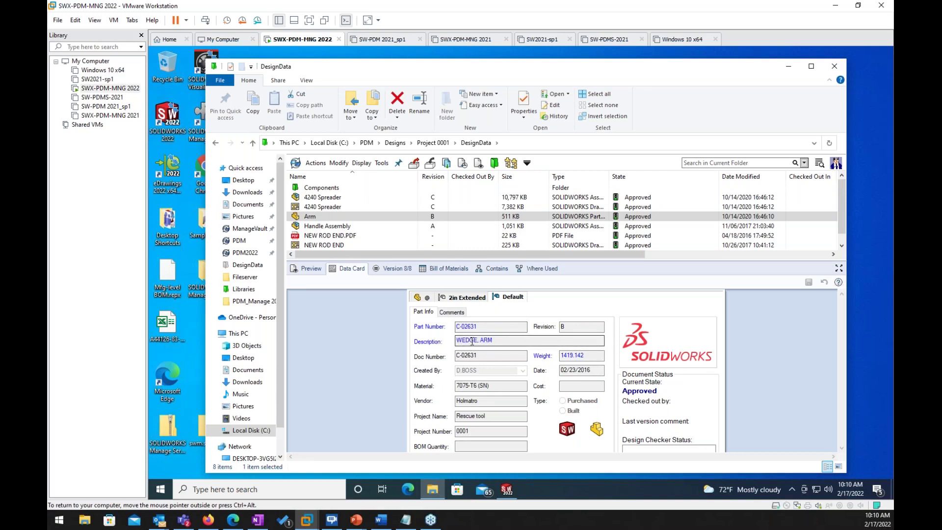
click(320, 217)
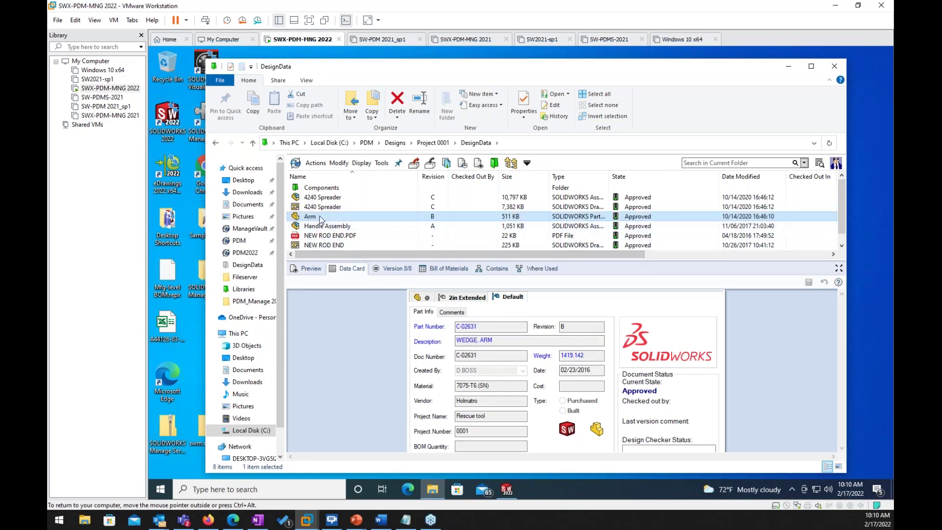
click(367, 143)
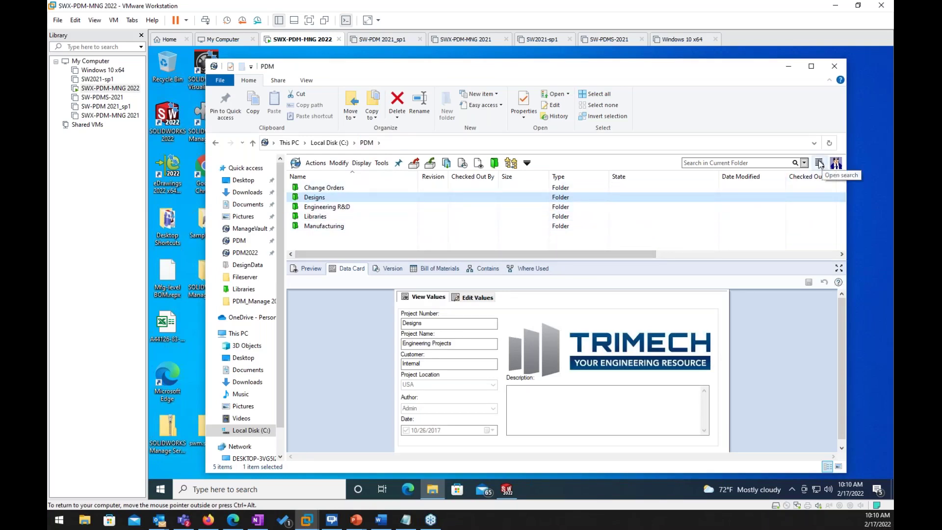
Step: Start a Complete Search of the vault and show its Content criteria page
click(819, 164)
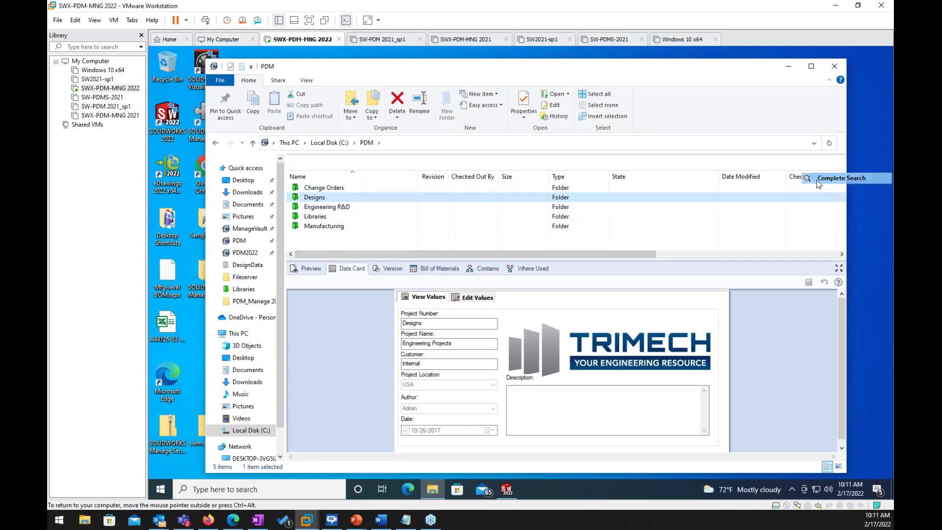
click(816, 180)
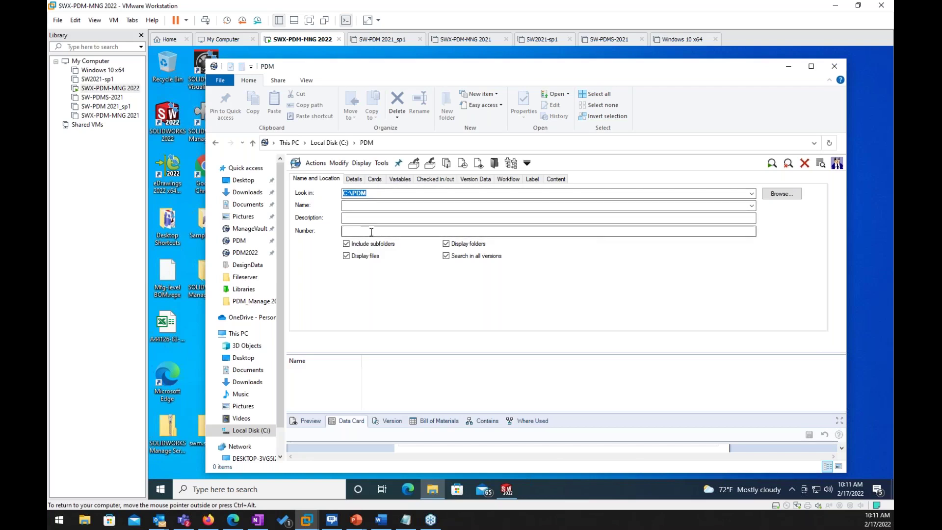
click(557, 179)
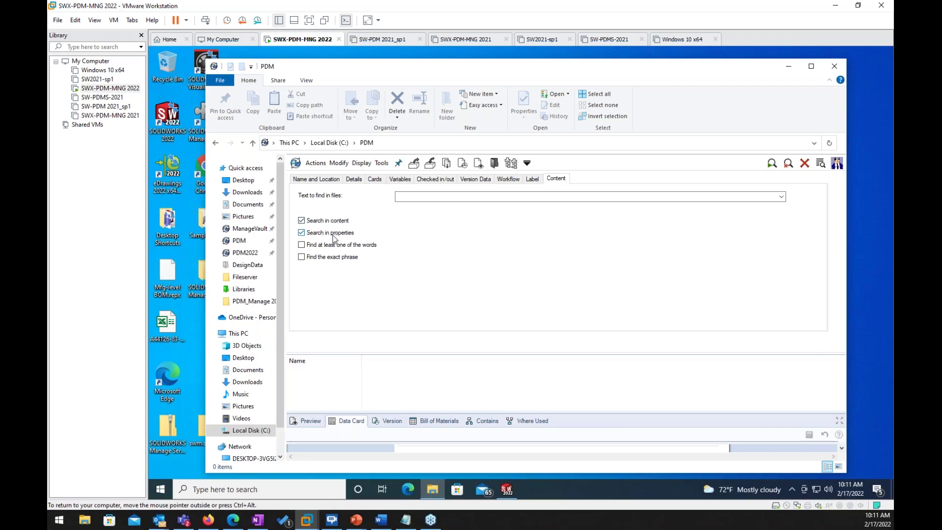
Step: Search contents and properties for 'escala' and enlarge the results list to show all five checklists
click(302, 234)
click(435, 198)
text(escala)
click(772, 163)
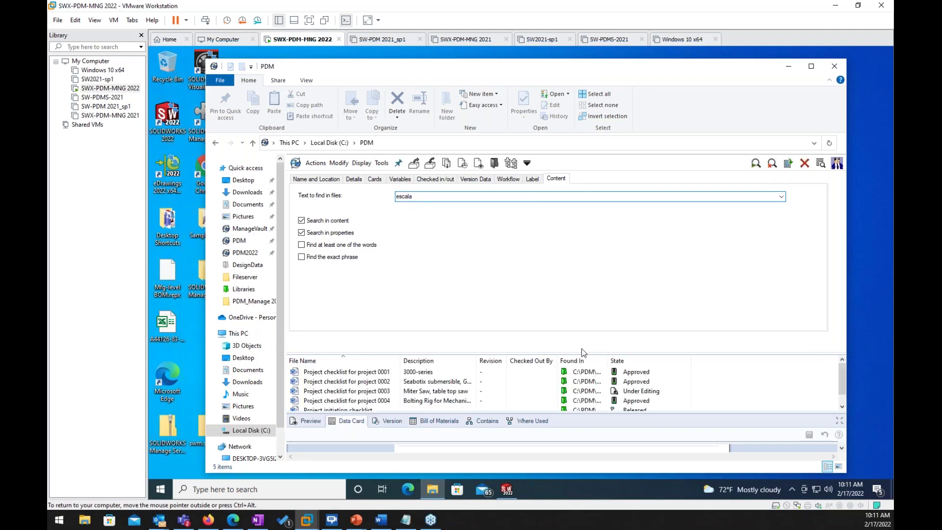
drag(580, 352, 580, 276)
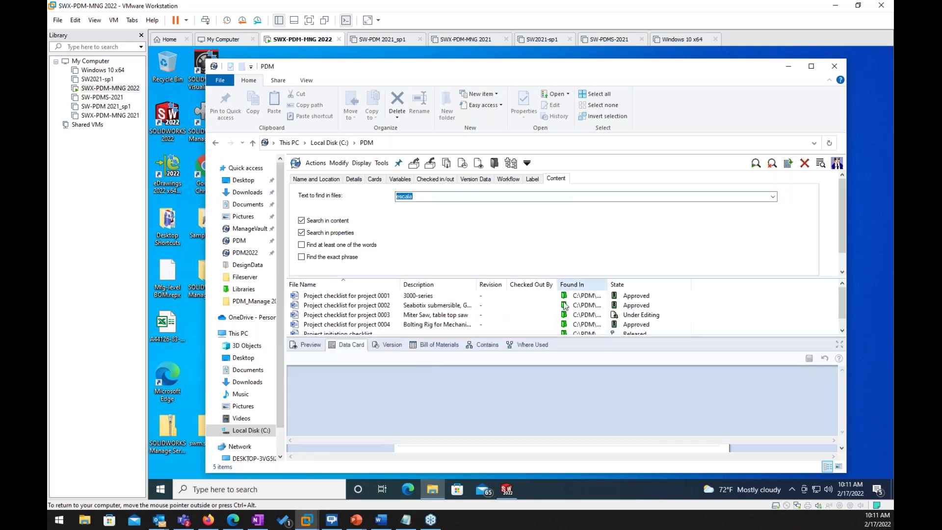
drag(473, 335, 473, 380)
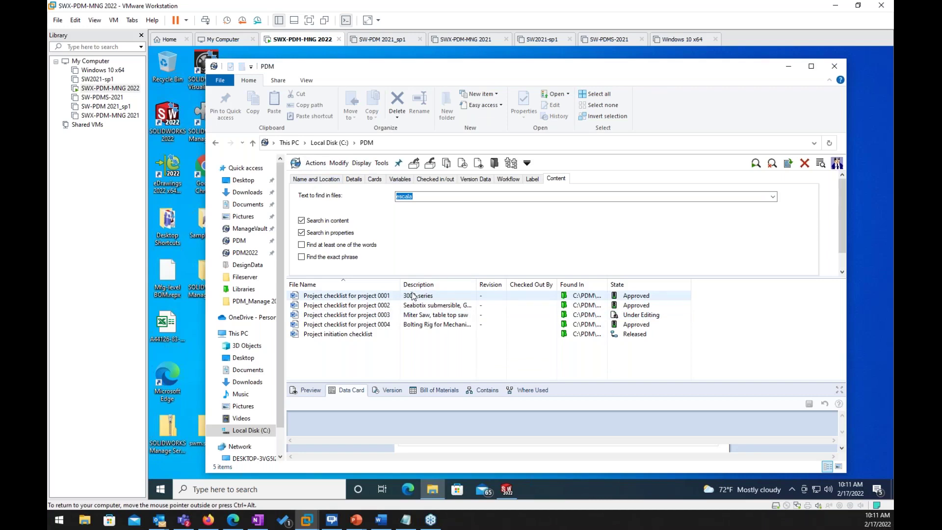
Step: Add a Description filter of 3000 and rerun the escala search, leaving one result
click(318, 178)
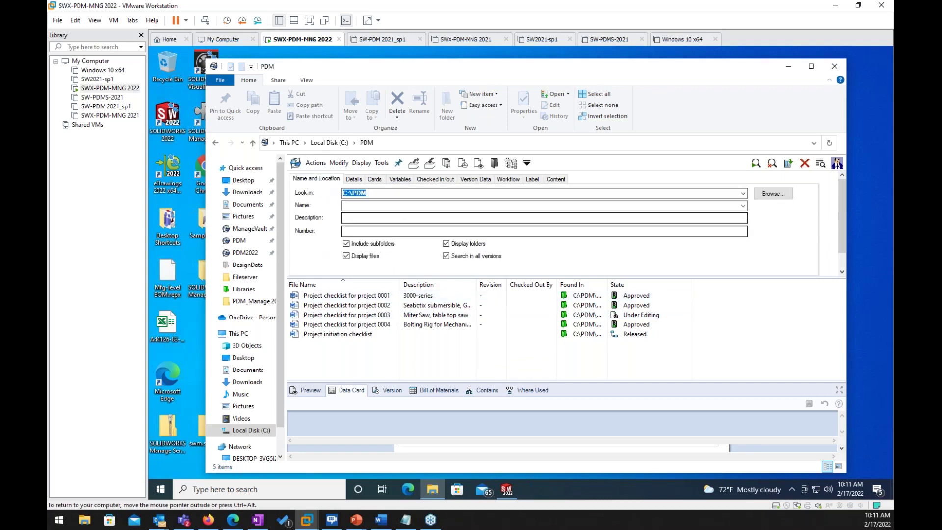
click(378, 217)
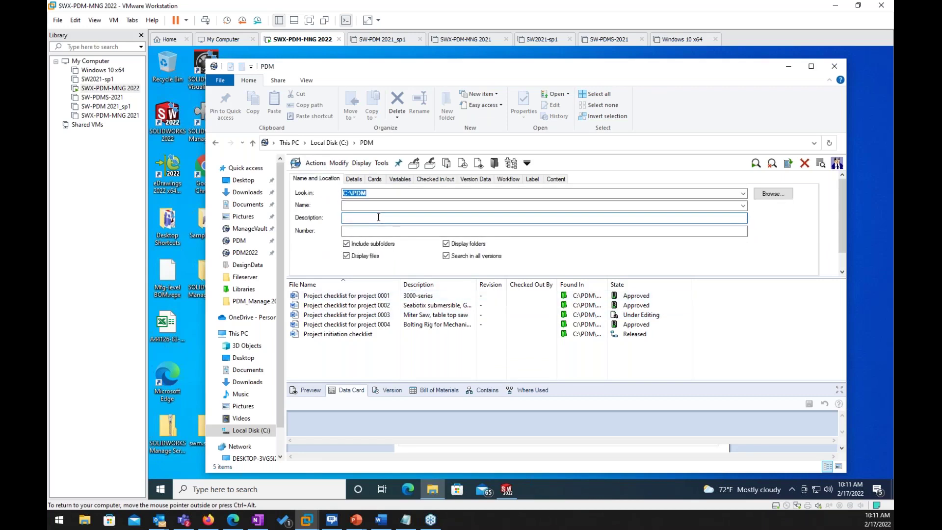
text(3000)
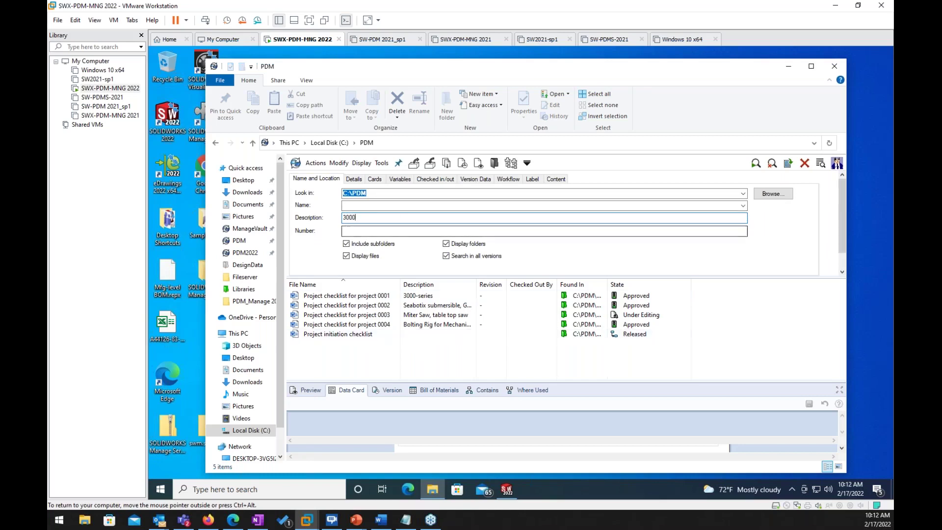
click(557, 179)
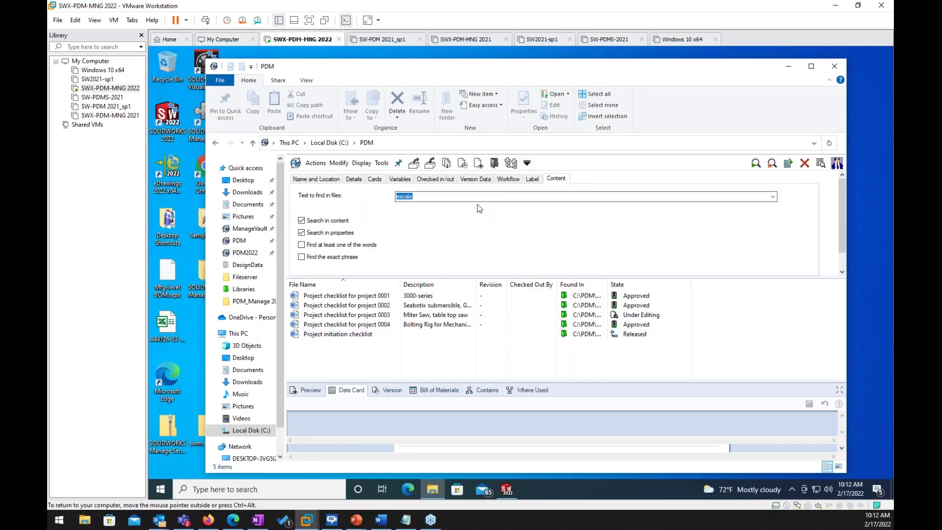
click(755, 165)
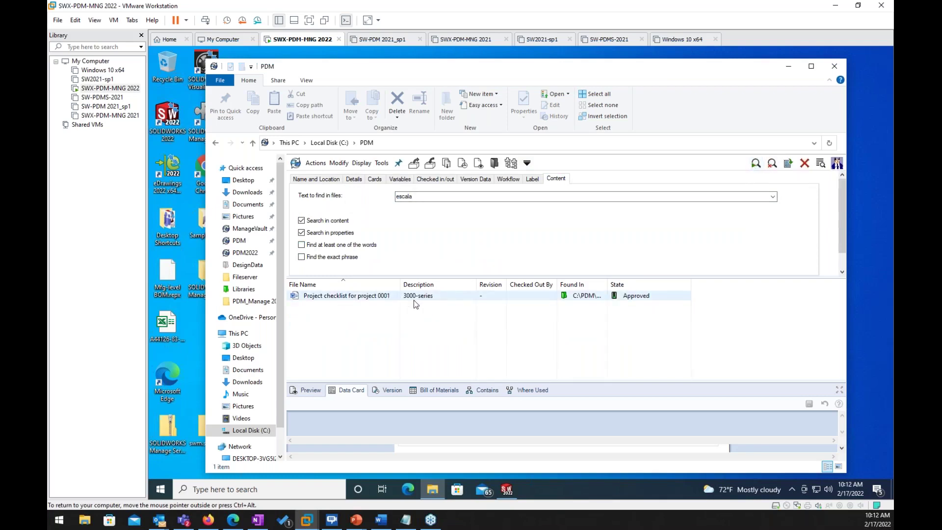
Step: Clear the escala search text and select the 3000 description filter, ending on the Content criteria
double_click(417, 197)
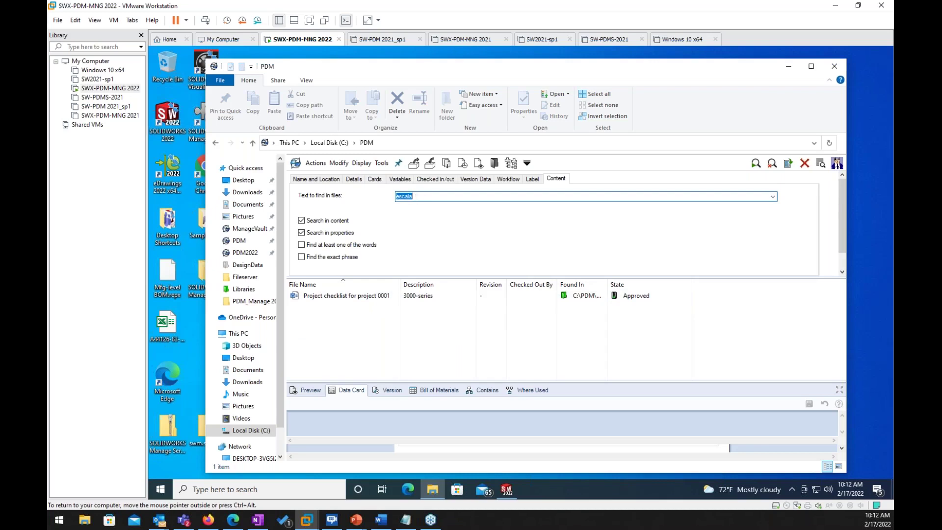
key(BackSpace)
click(327, 180)
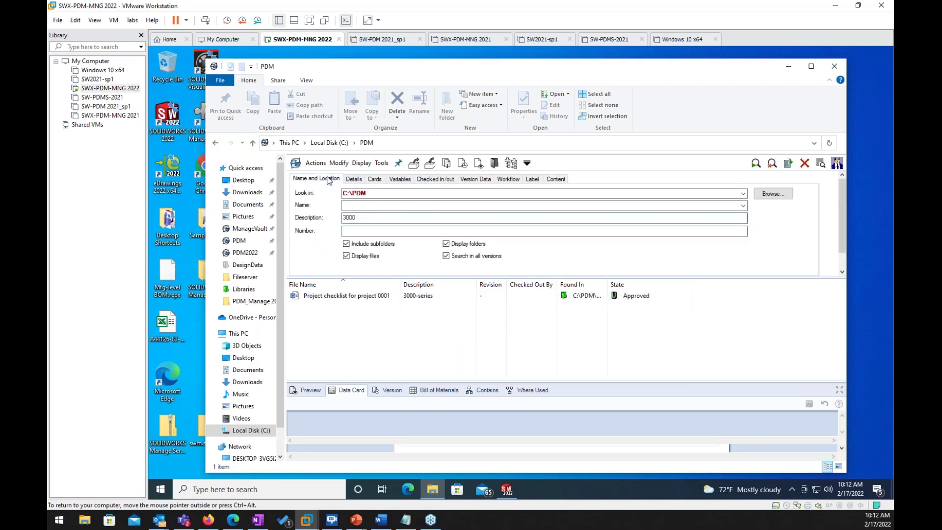
drag(377, 219, 292, 217)
click(556, 179)
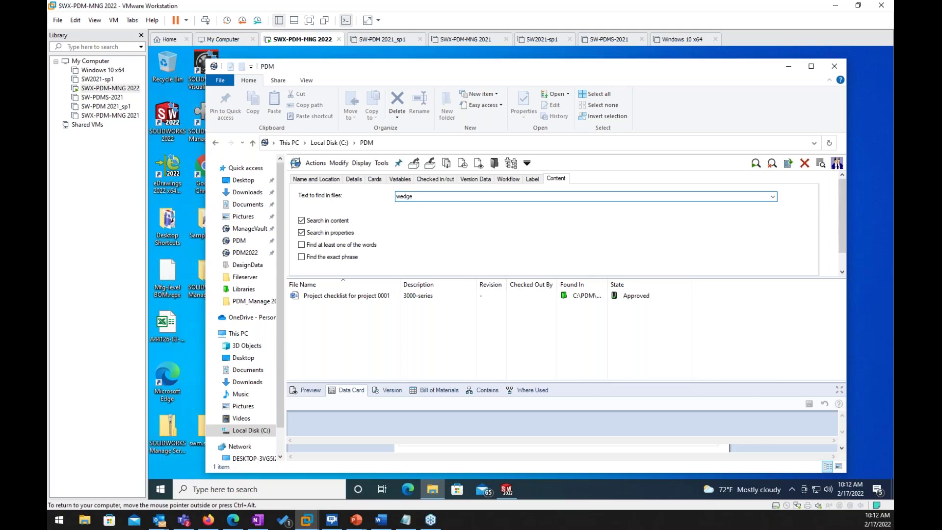
Step: Run the wedge content search, delete 'wedge' from Text to find, and switch to the ManageVault vault
click(755, 163)
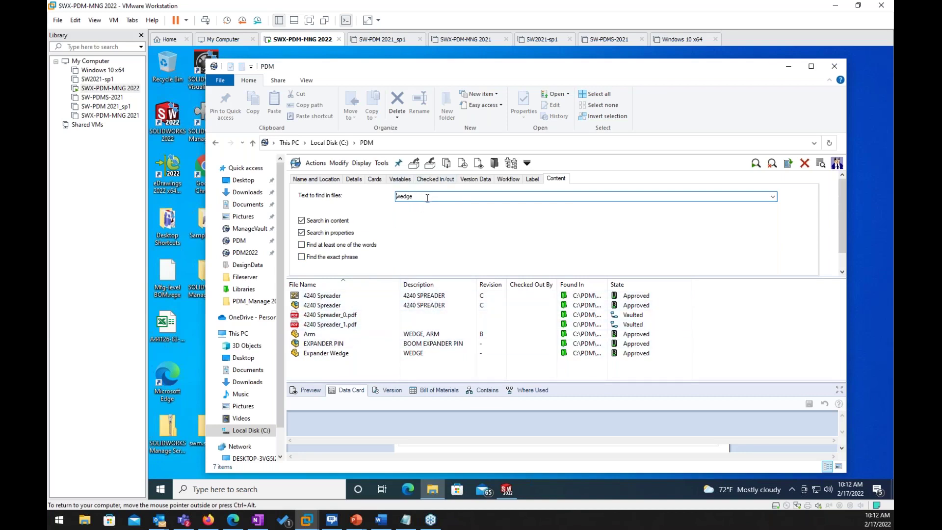
drag(426, 197, 381, 204)
key(Delete)
click(243, 229)
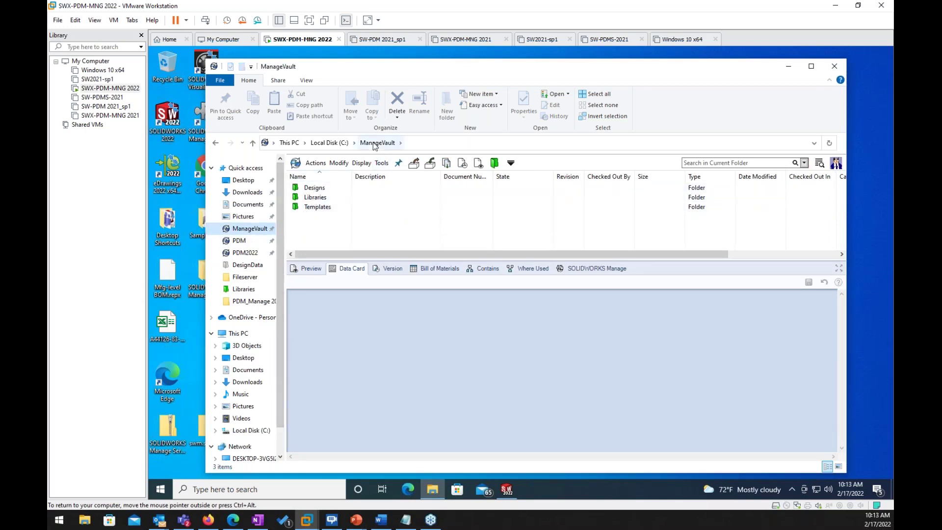
Step: Preview the Project 0001 checklist with a widened Name column, then return to the ManageVault root
click(320, 190)
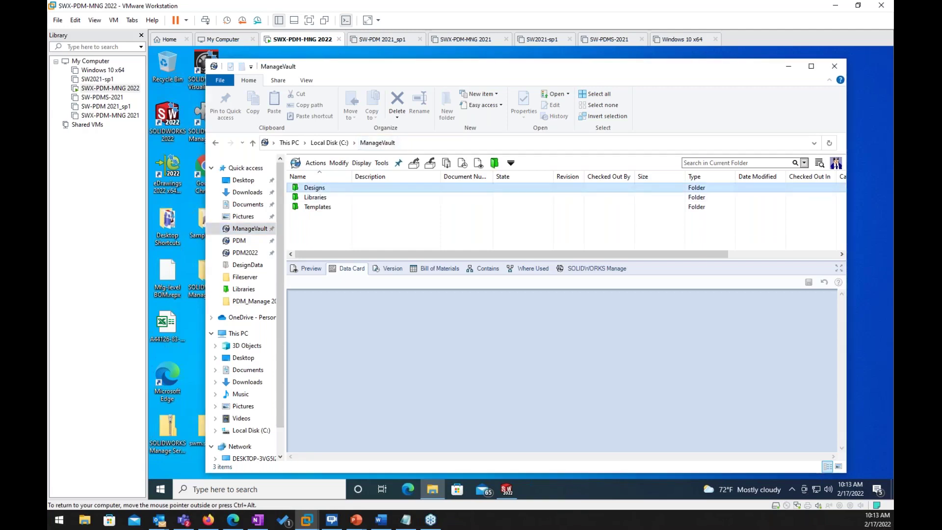
double_click(320, 191)
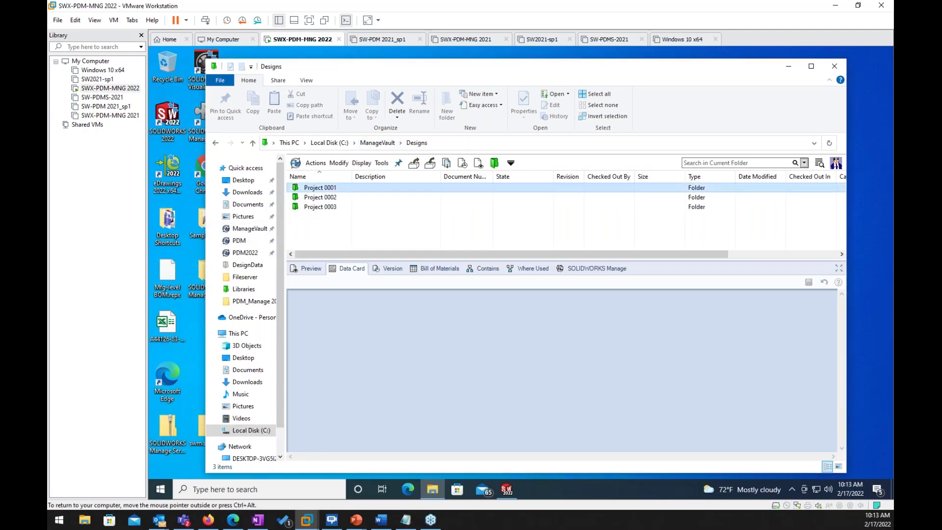
double_click(319, 187)
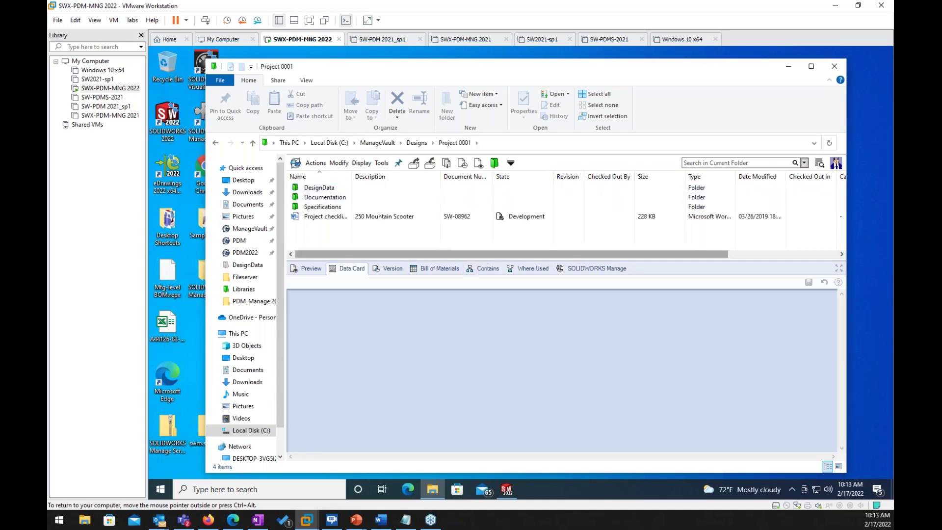
click(322, 217)
drag(352, 177, 402, 190)
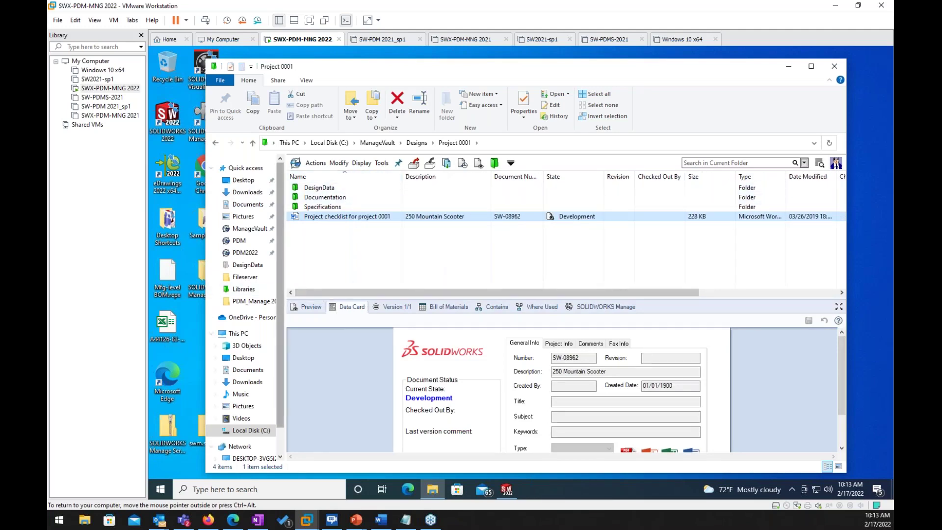
click(311, 307)
scroll(389, 382, down, 3)
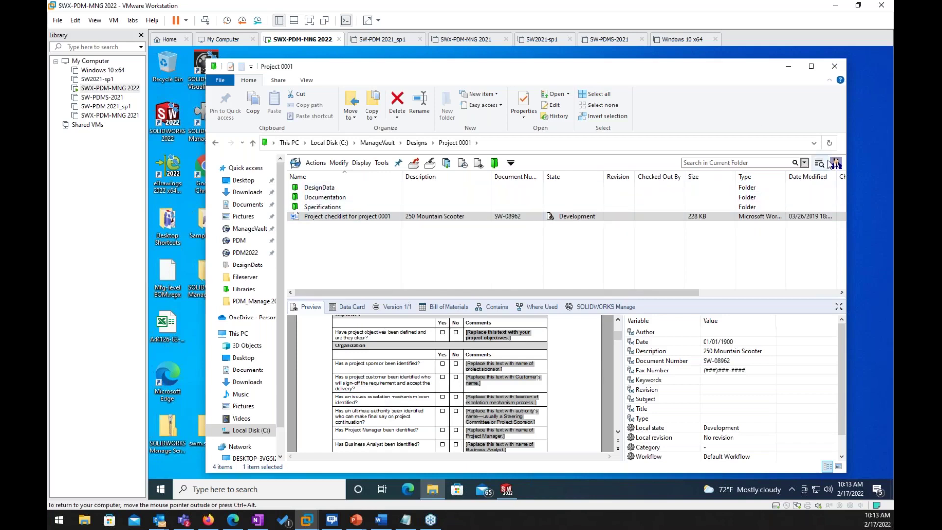
click(385, 145)
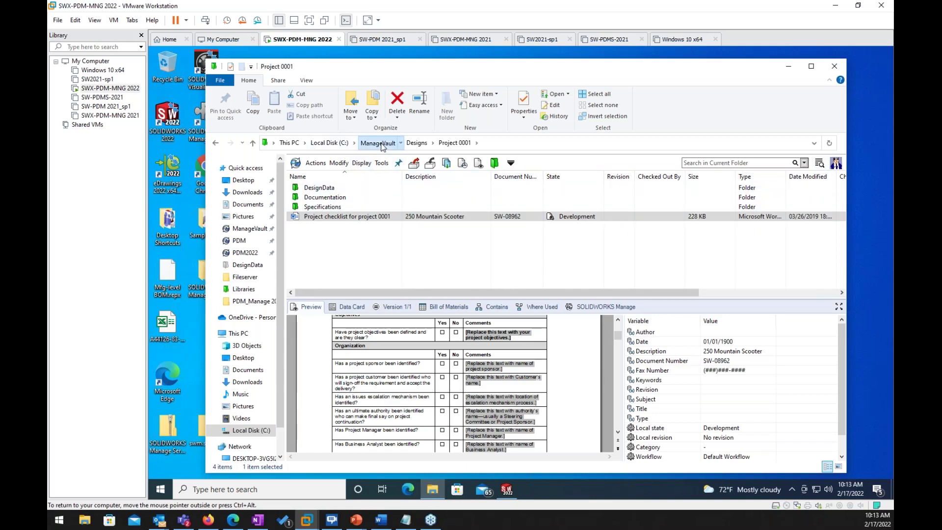
click(819, 163)
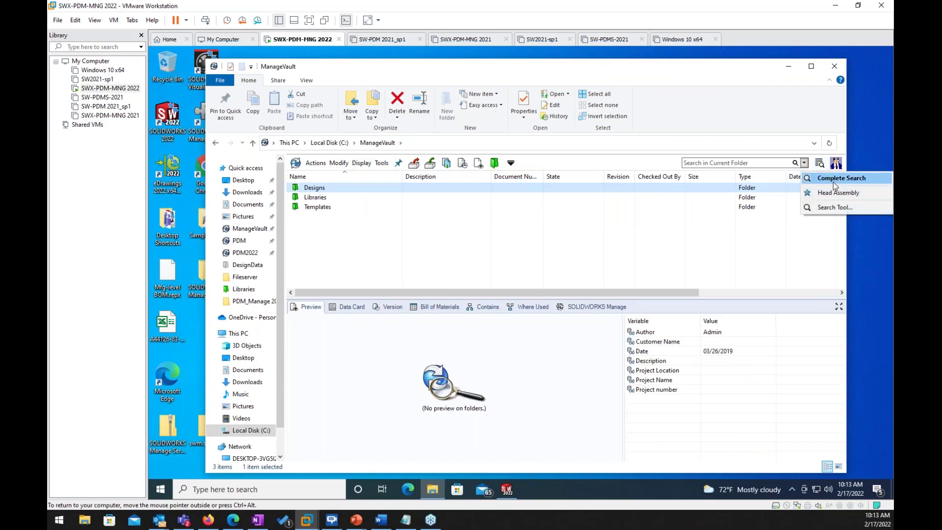
click(834, 179)
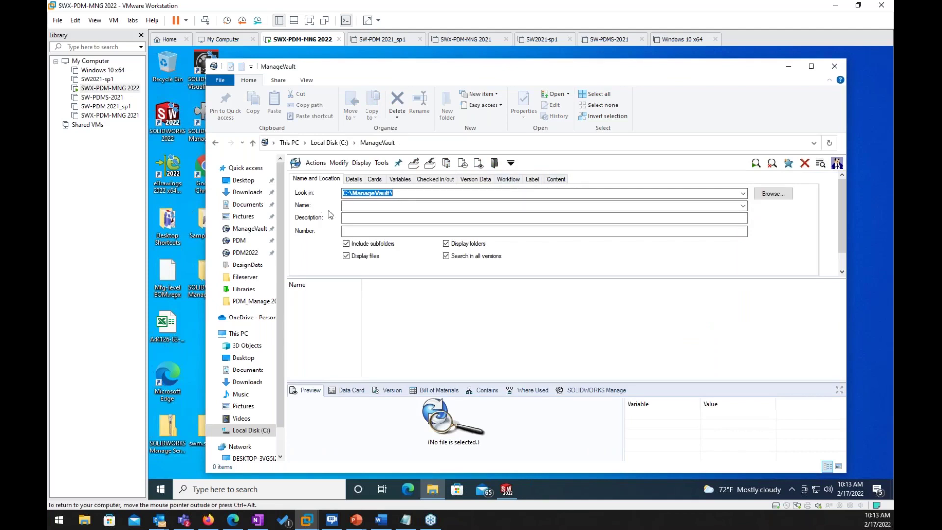
click(556, 179)
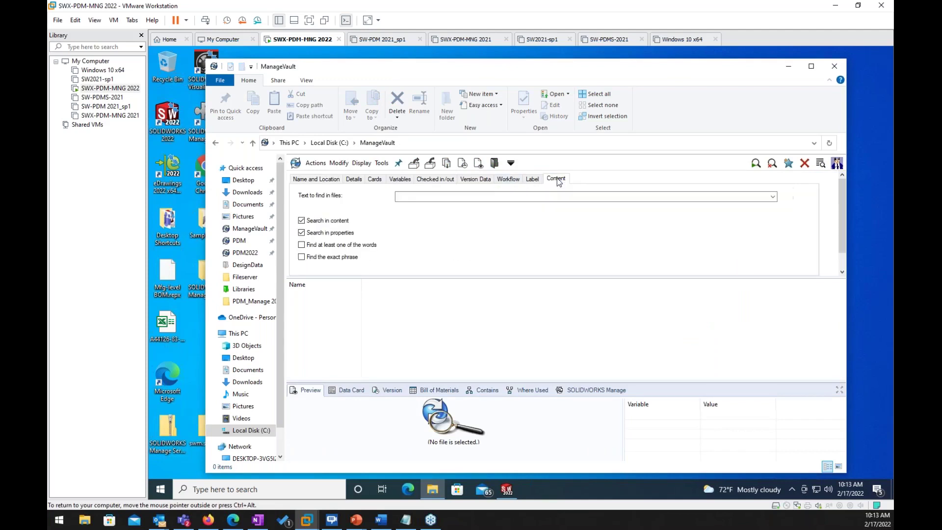
click(499, 196)
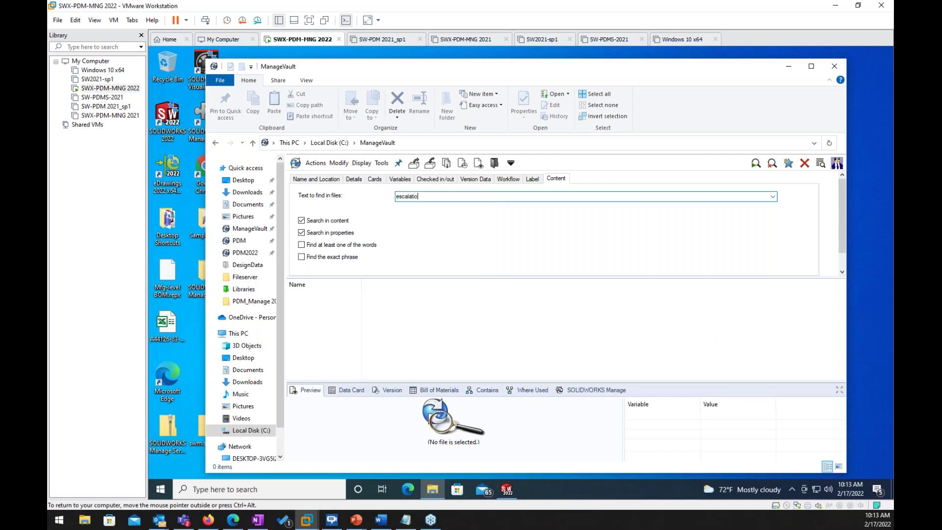
key(Return)
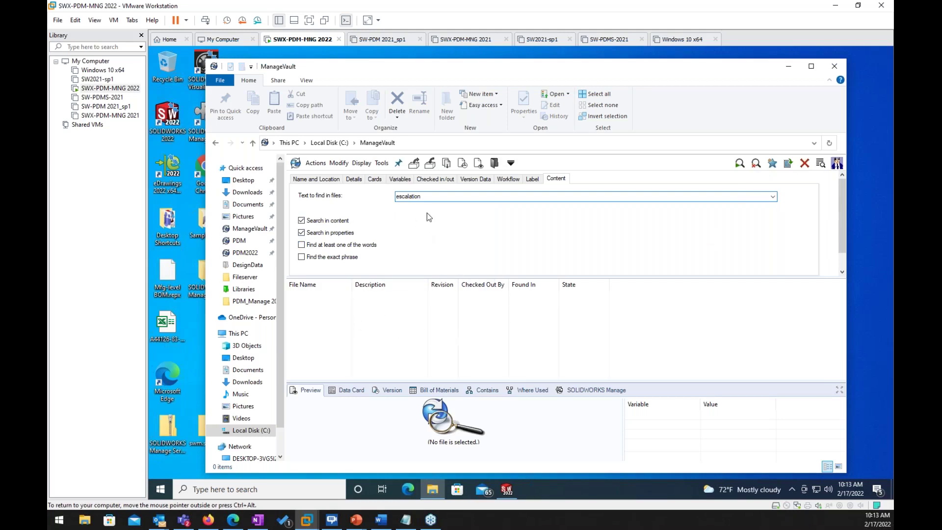
drag(425, 197, 389, 198)
click(362, 143)
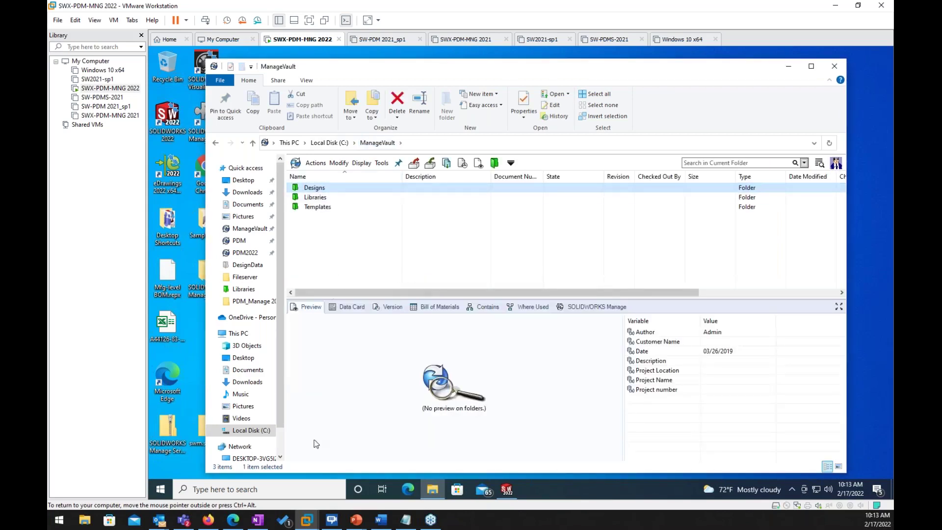
Step: Find Control Panel through a 'contro' taskbar search and open its Indexing Options
click(230, 490)
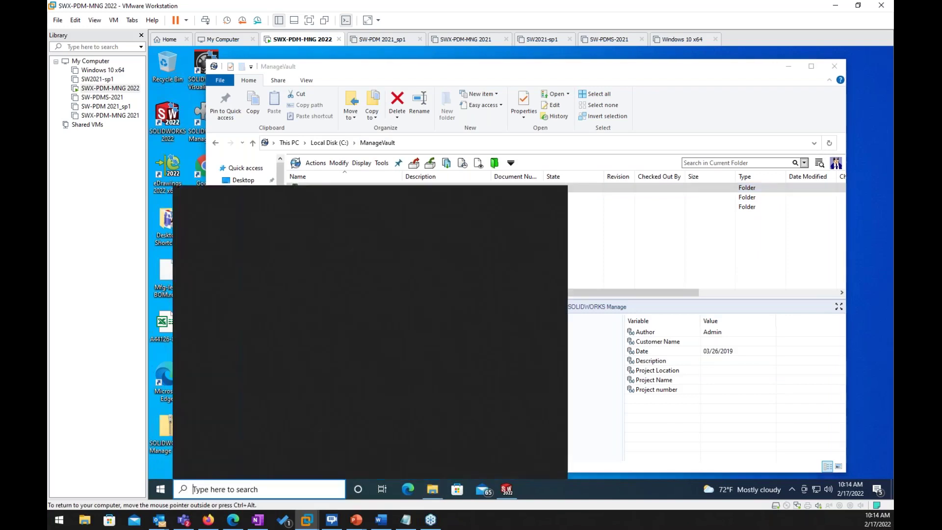
text(contro)
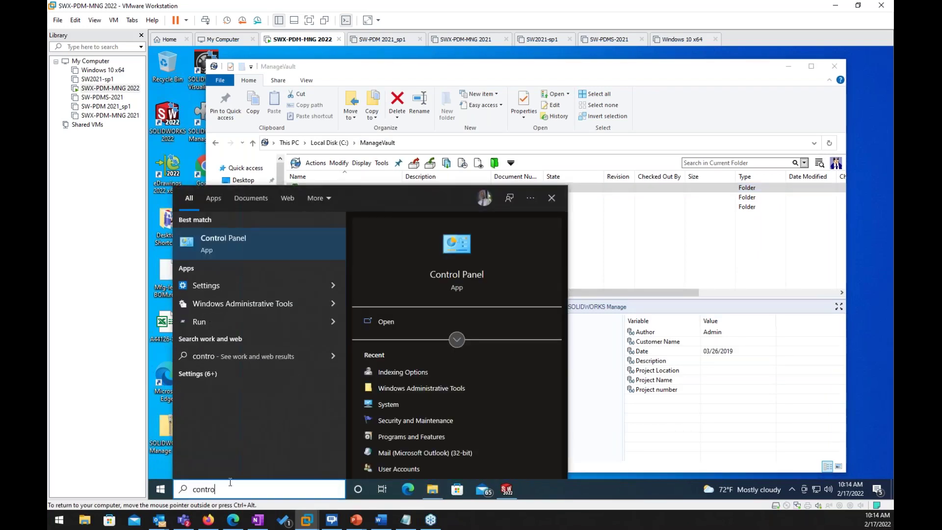
click(470, 273)
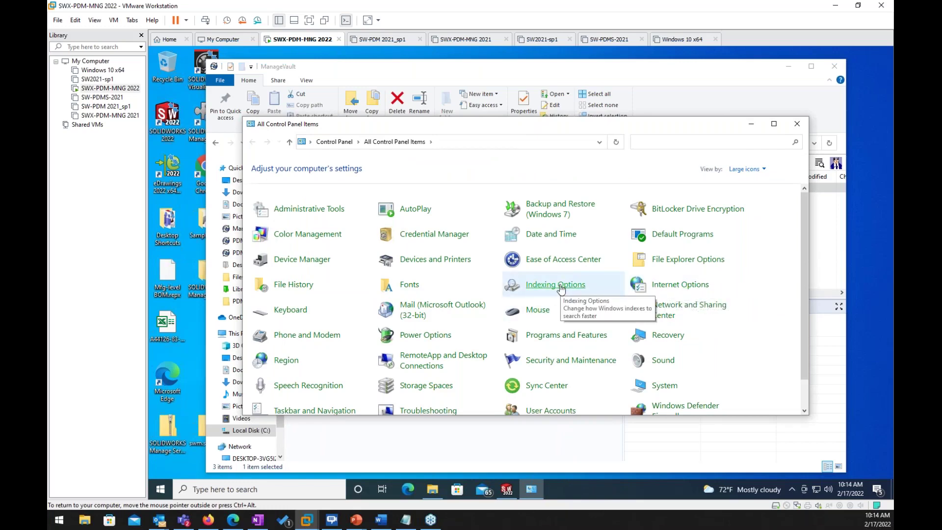
right_click(561, 287)
click(576, 291)
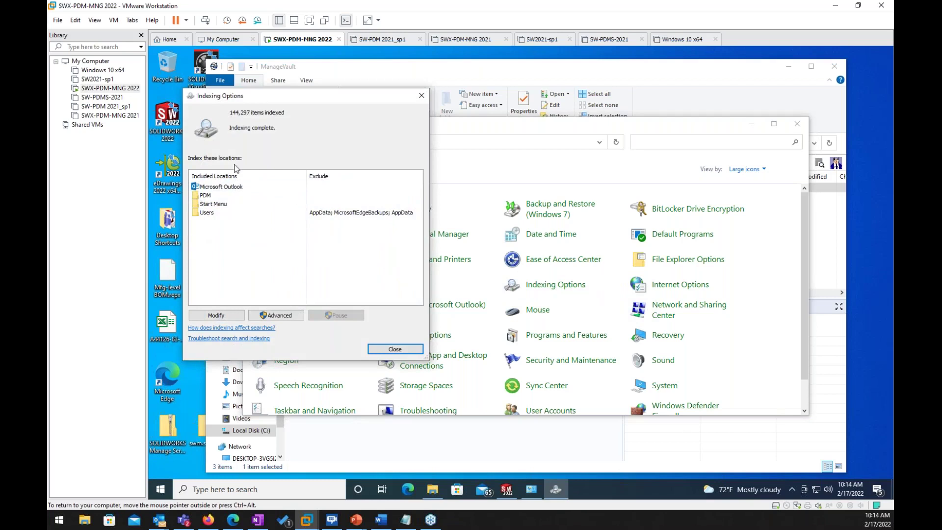
Step: Tick ManageVault under Local Disk (C:) as an indexed location, confirm with OK, and close
click(226, 315)
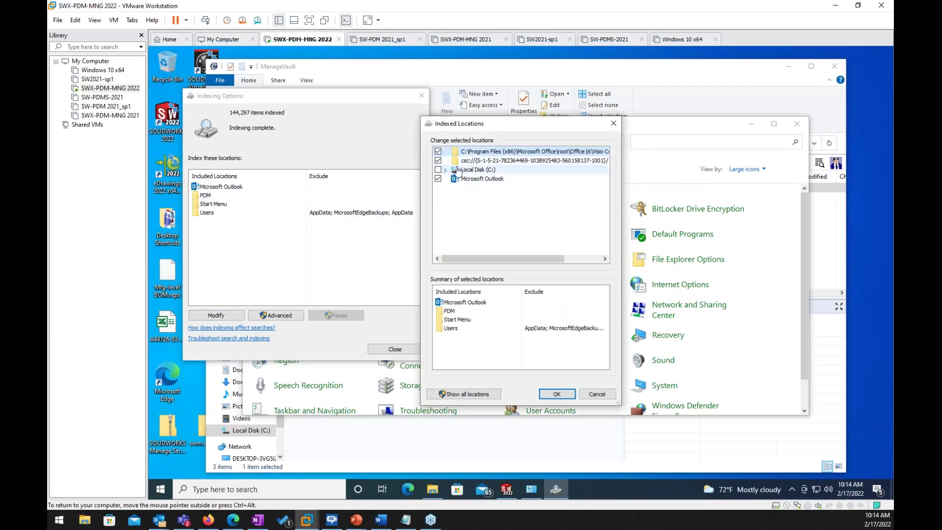
click(448, 172)
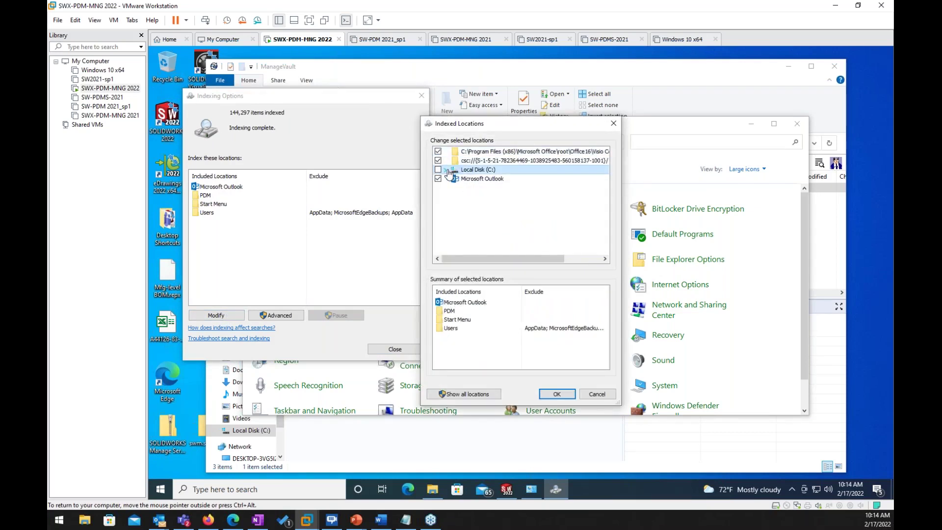
click(445, 169)
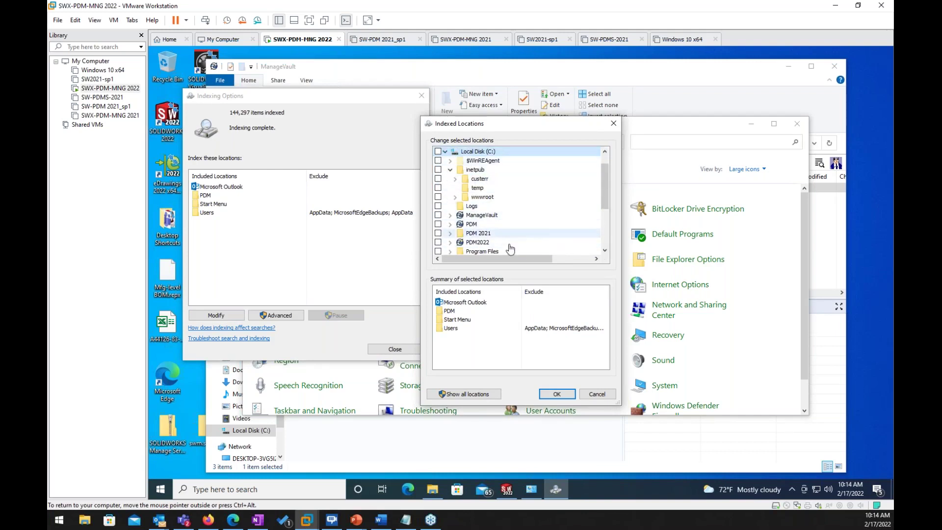
drag(608, 198, 607, 205)
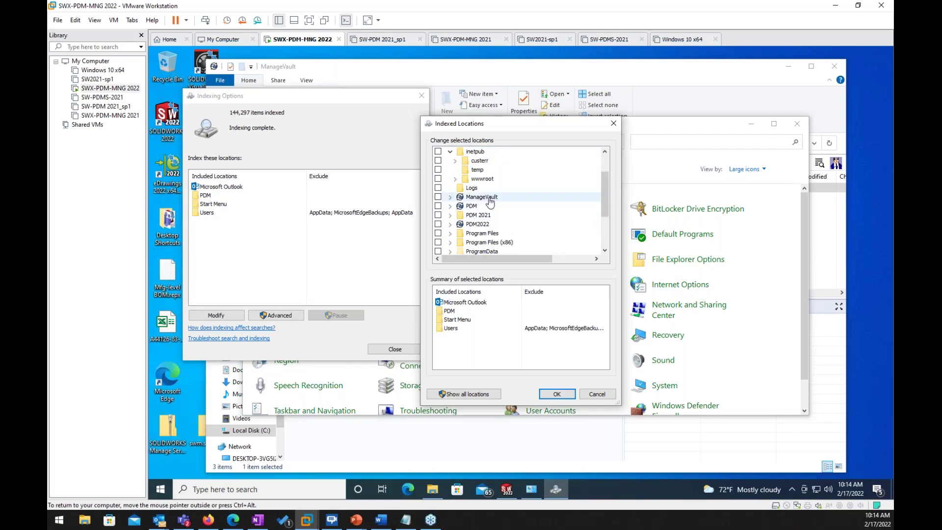
click(438, 196)
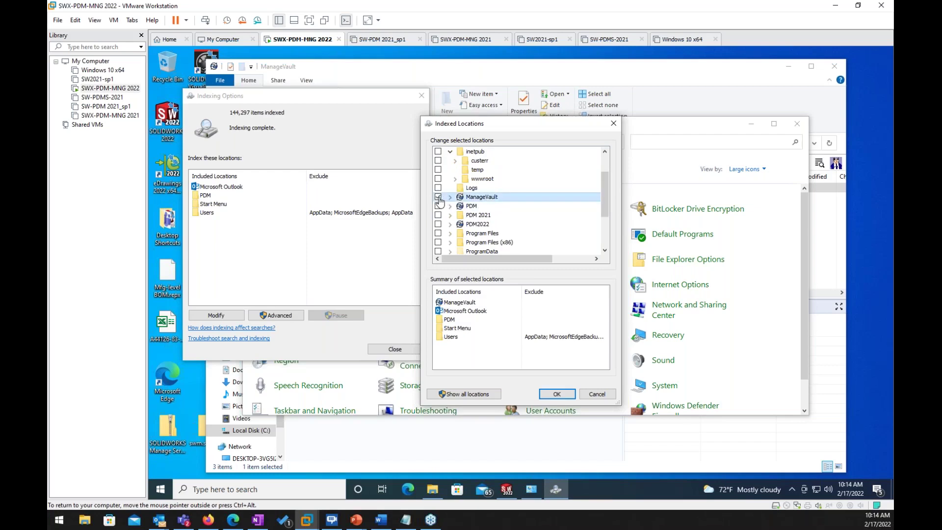
click(555, 396)
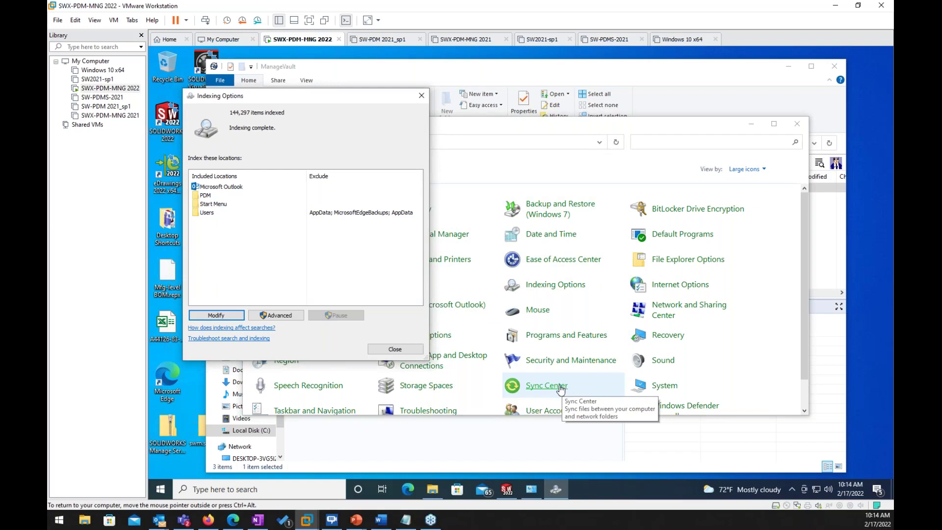
click(394, 349)
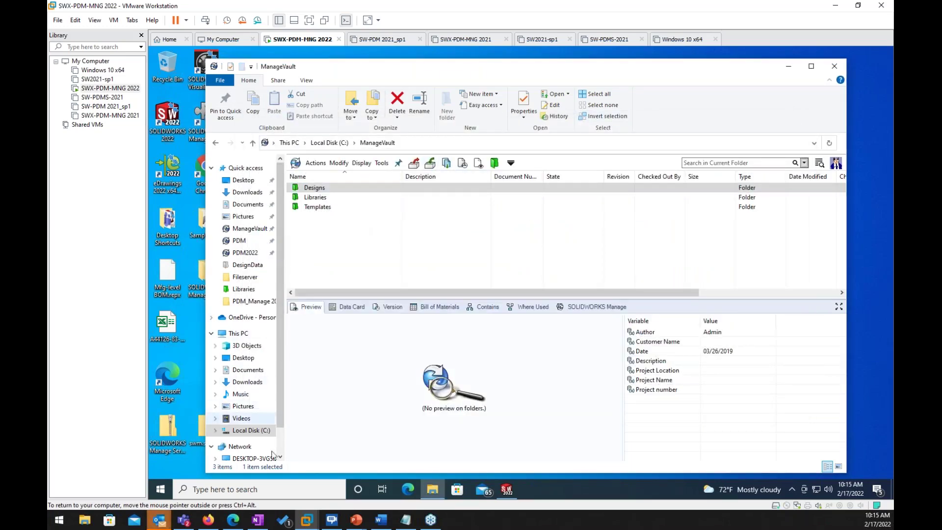
Step: Launch SOLIDWORKS PDM Administration from an 'admin' search and log in to the ManageVault vault
click(262, 485)
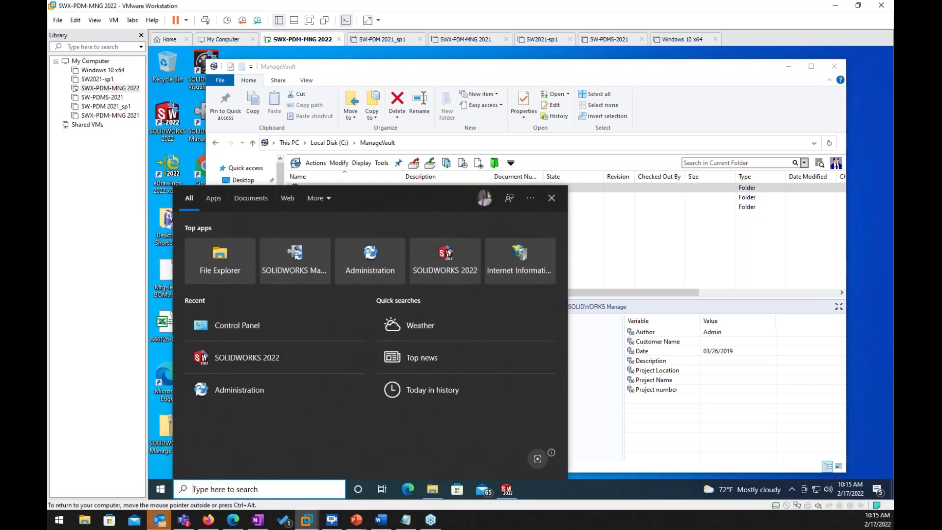
text(admin)
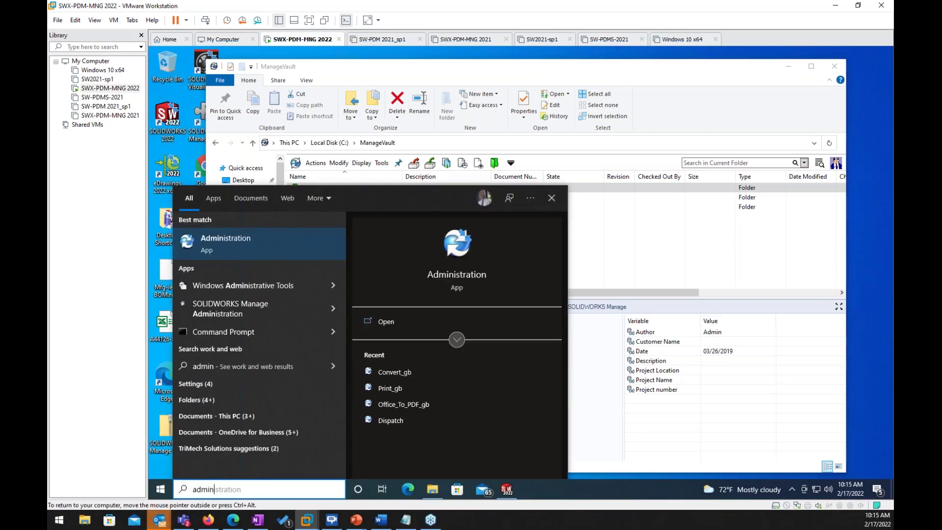
click(446, 276)
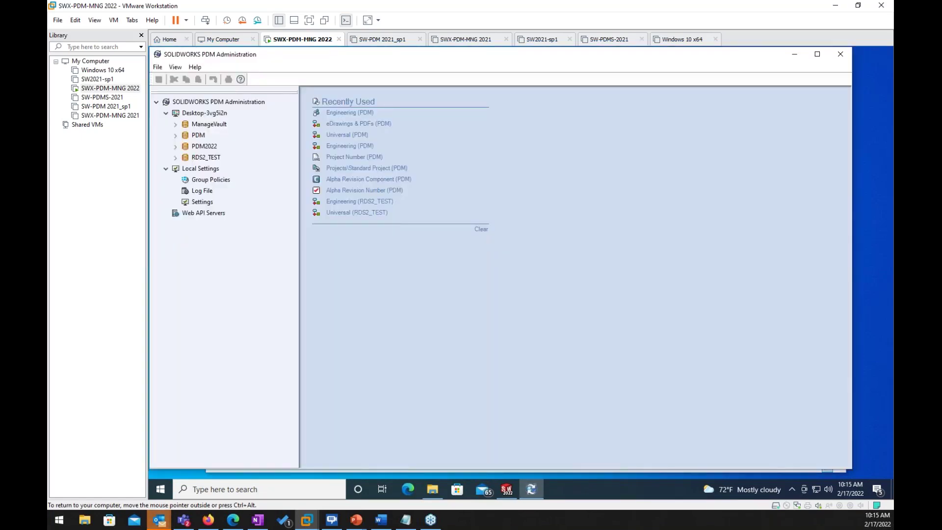
double_click(196, 126)
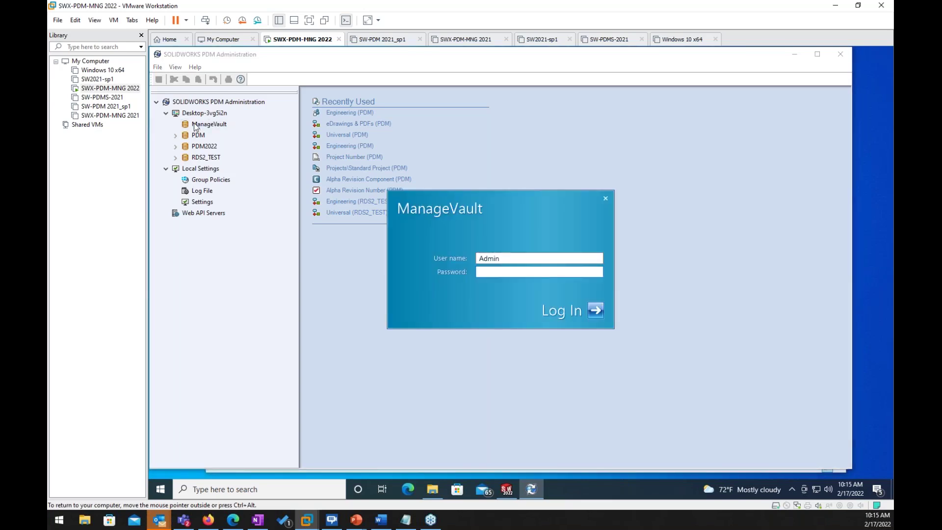
click(595, 310)
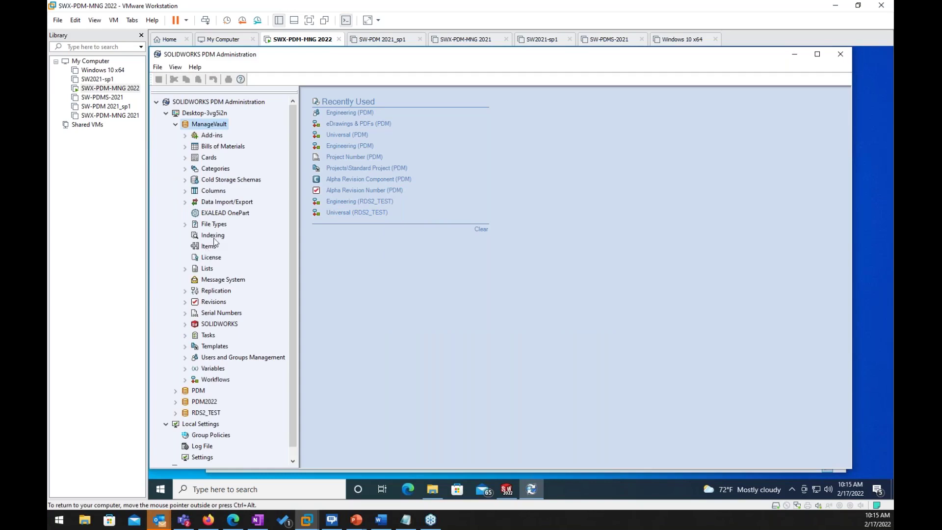
Step: Open ManageVault's Indexing settings and save them with the existing archive path and Windows Search
right_click(212, 239)
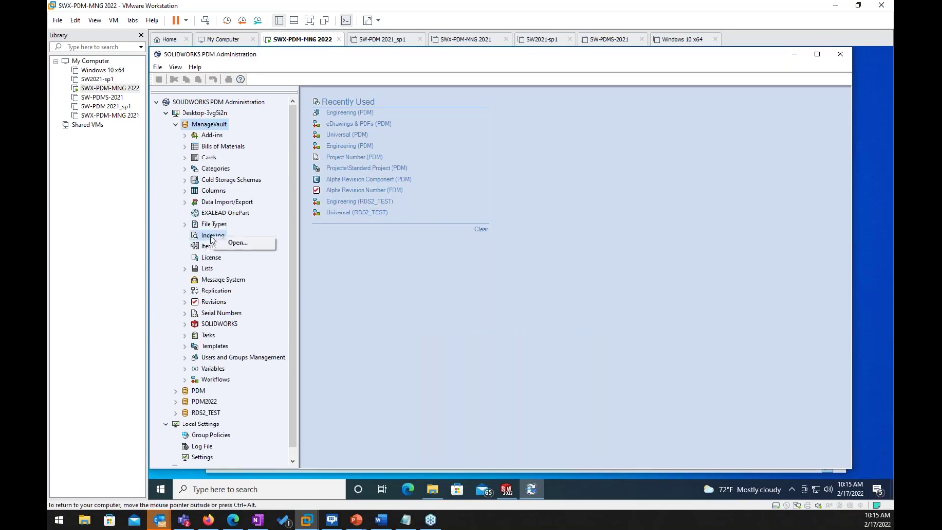
click(234, 244)
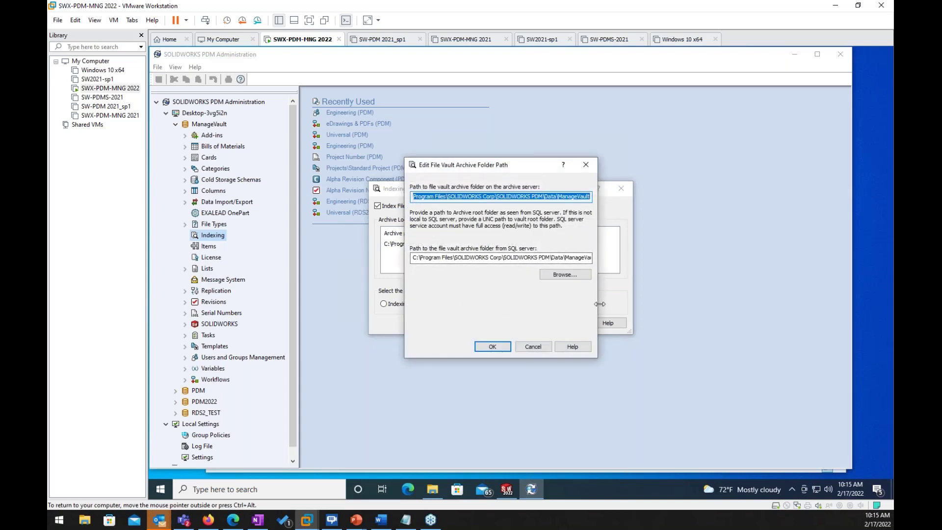
drag(600, 304, 673, 303)
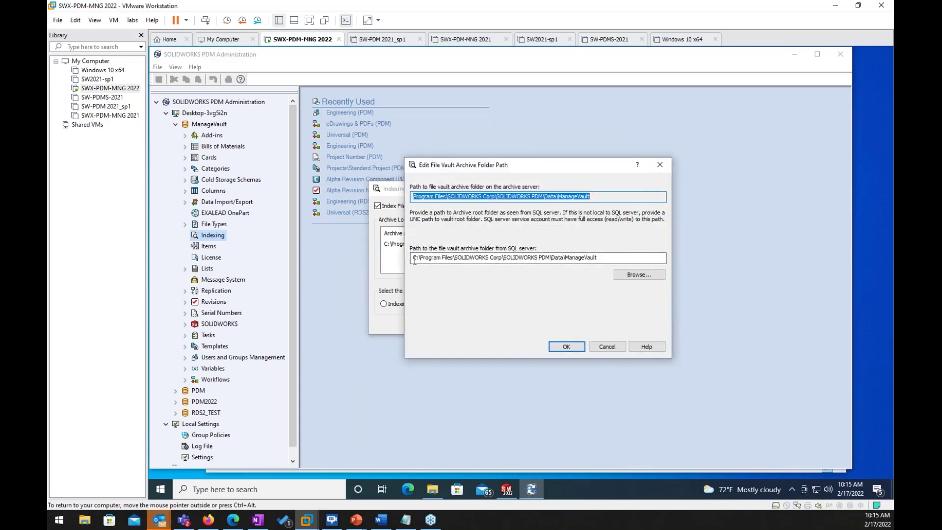
click(637, 276)
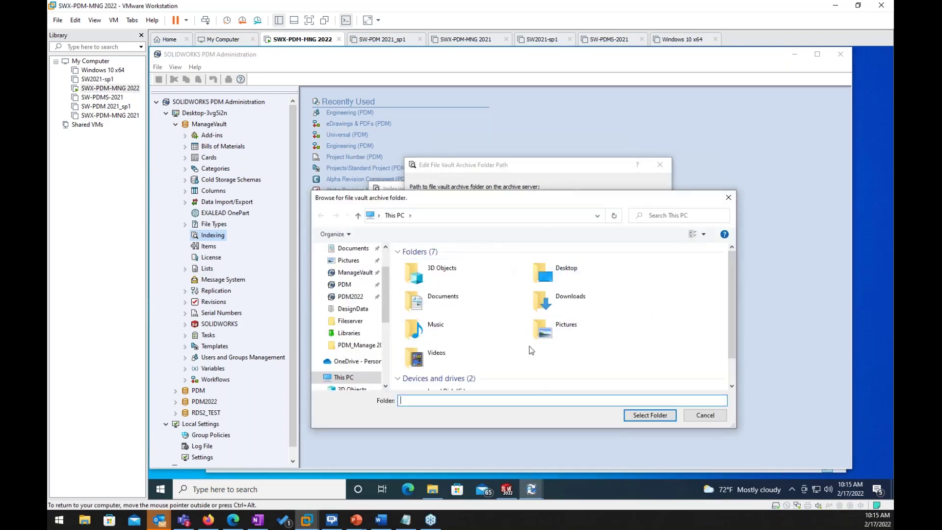
click(711, 418)
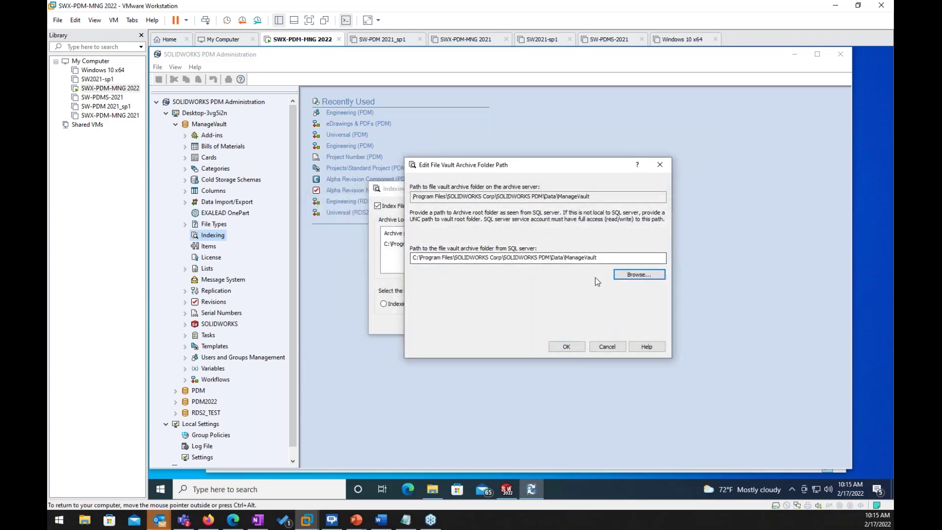
click(566, 346)
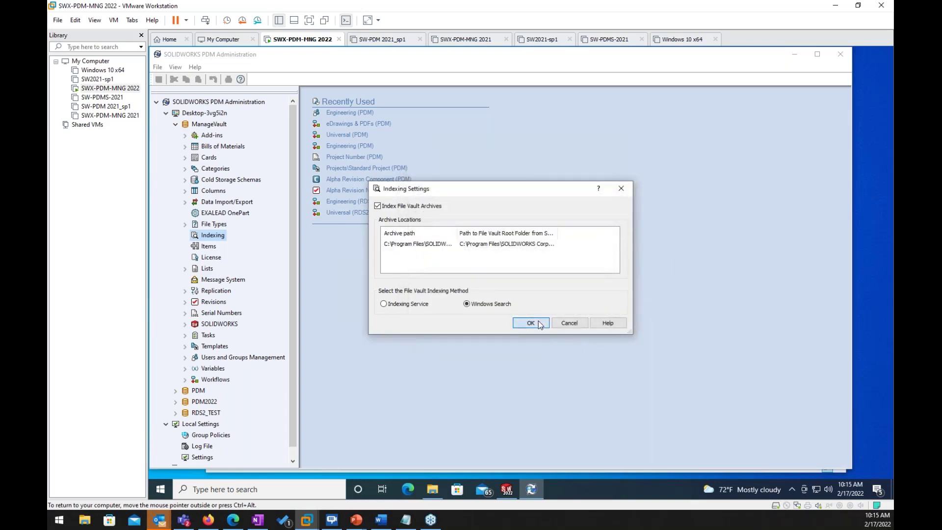
click(538, 323)
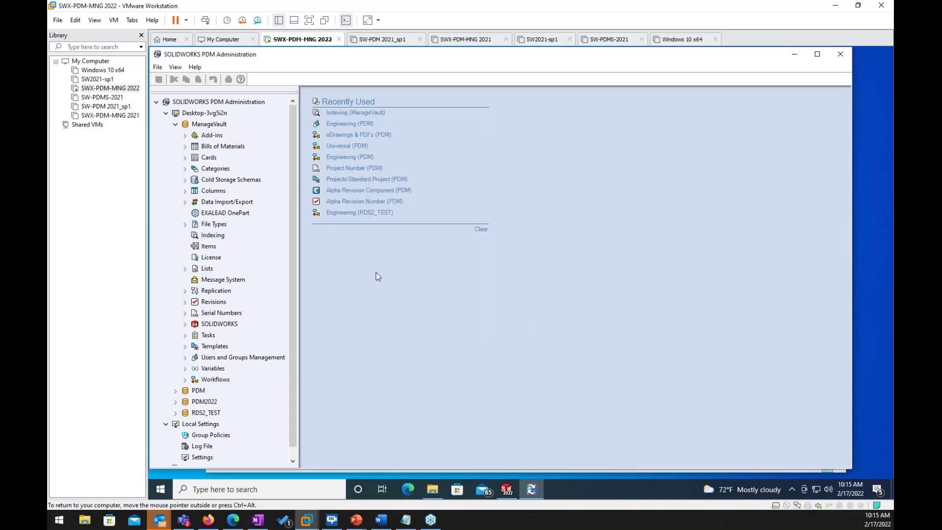
Step: Minimize Administration, log off ManageVault from the tray icon, and log back in
click(795, 56)
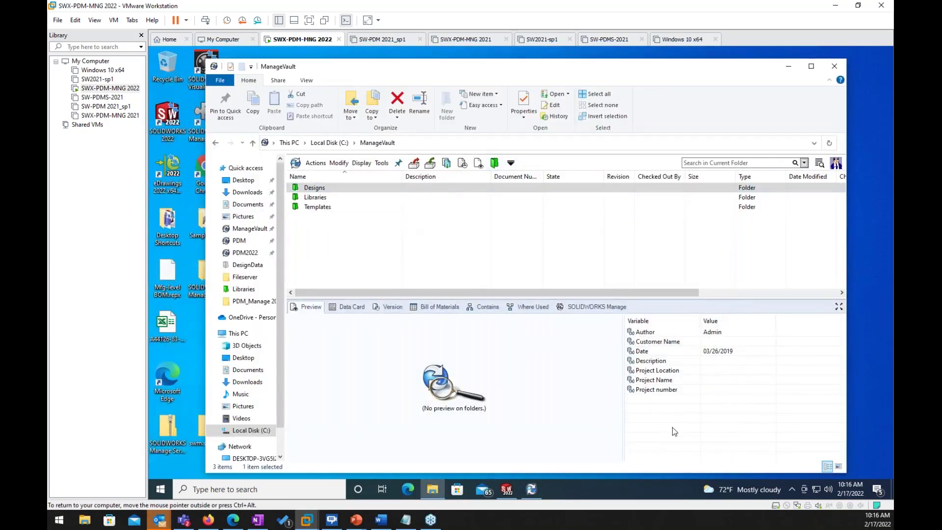
click(791, 488)
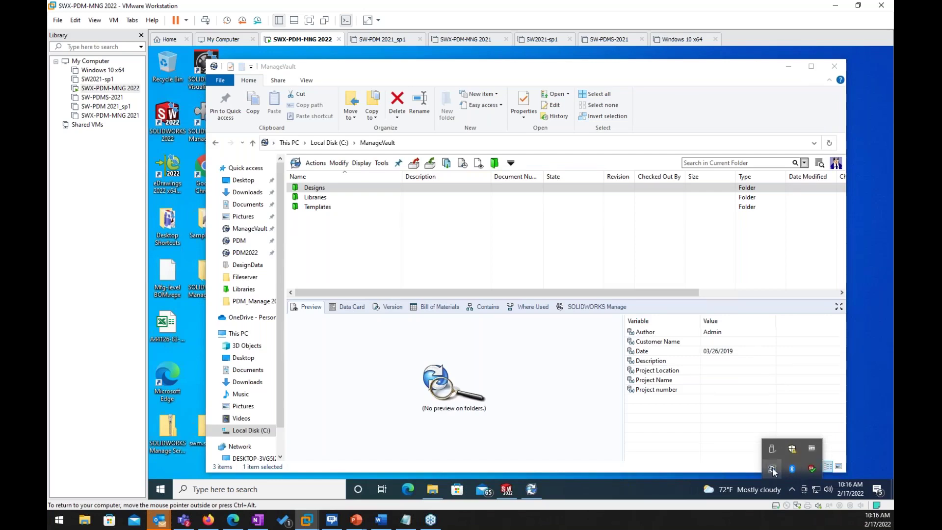
right_click(773, 470)
mouse_move(787, 411)
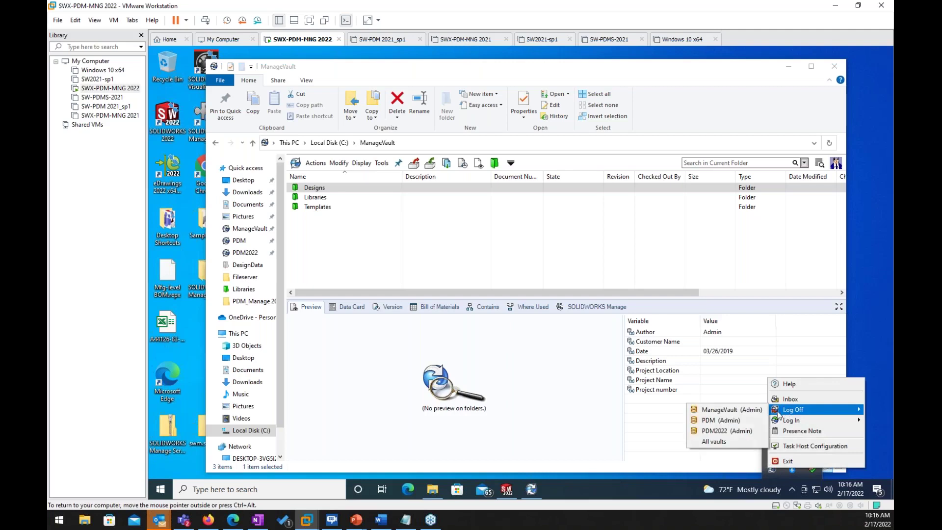
click(725, 408)
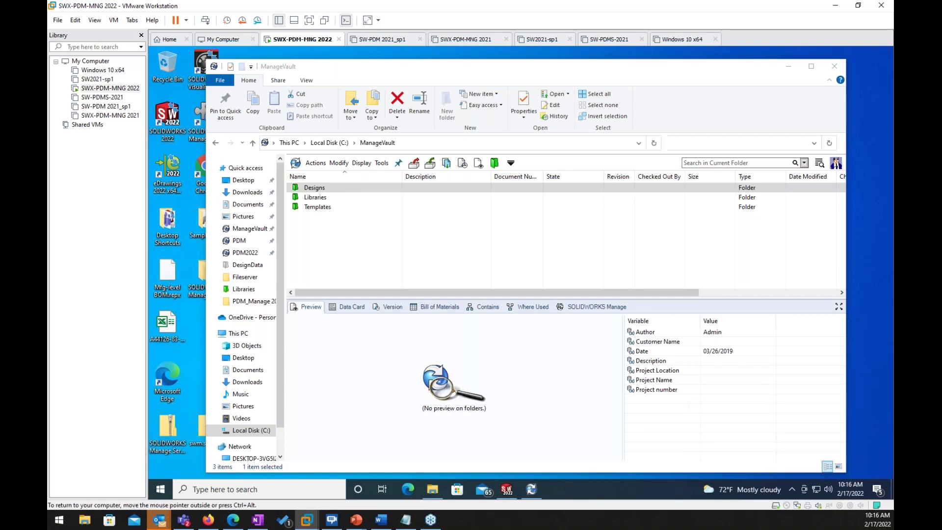
click(248, 229)
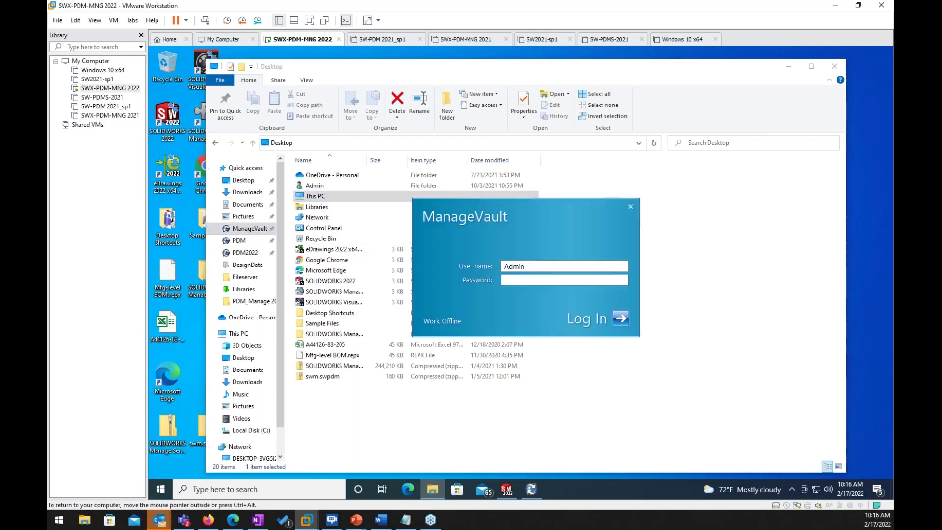
click(621, 319)
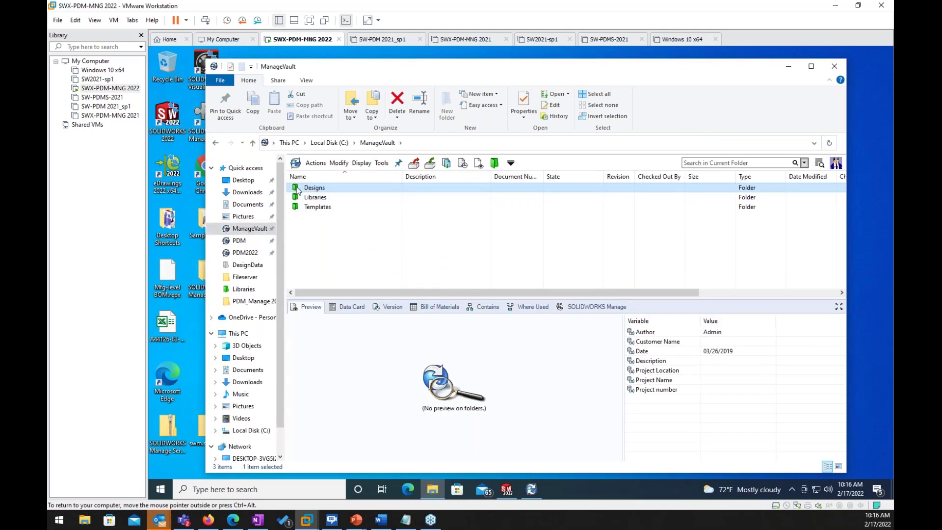
Step: Open Designs > Project 0001, then return to the ManageVault root
double_click(298, 189)
double_click(303, 189)
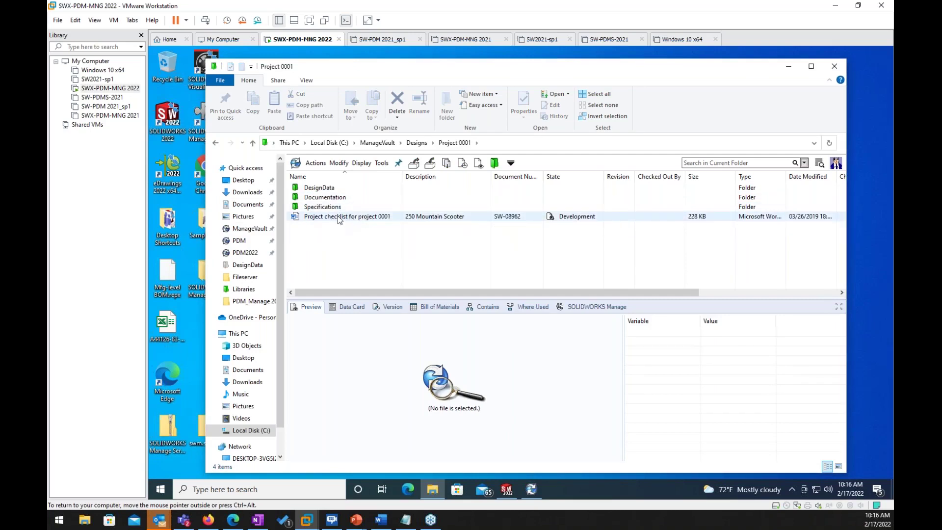
click(387, 144)
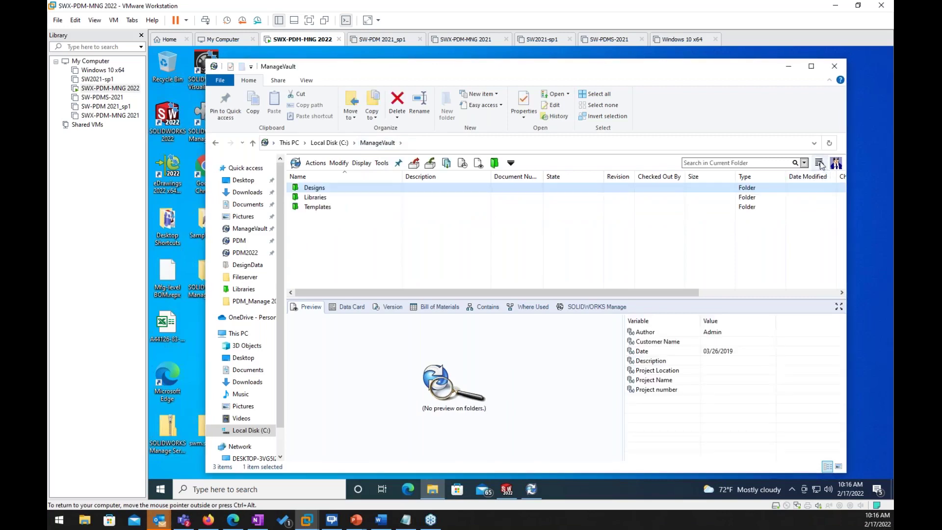
Step: Run a Complete Search on the Content tab for 'escalation', then switch back to PDM Administration
click(820, 163)
click(821, 179)
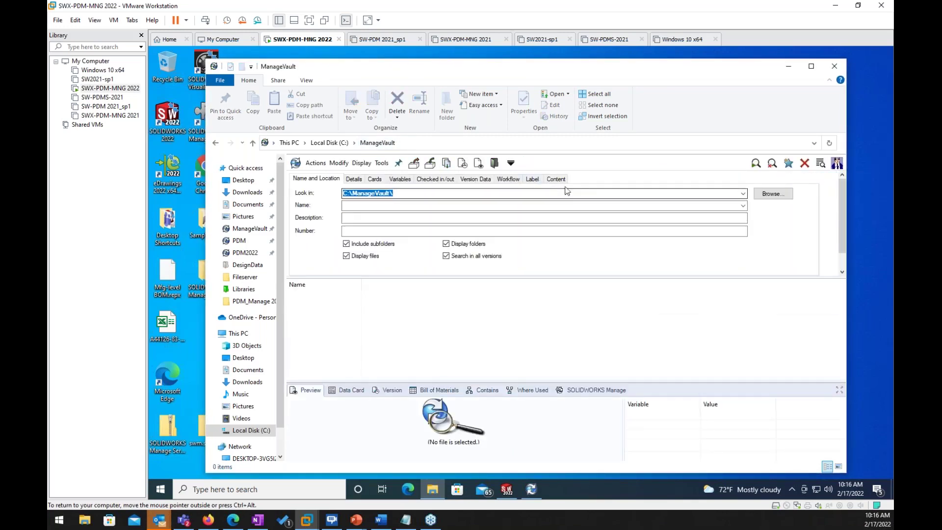
click(558, 179)
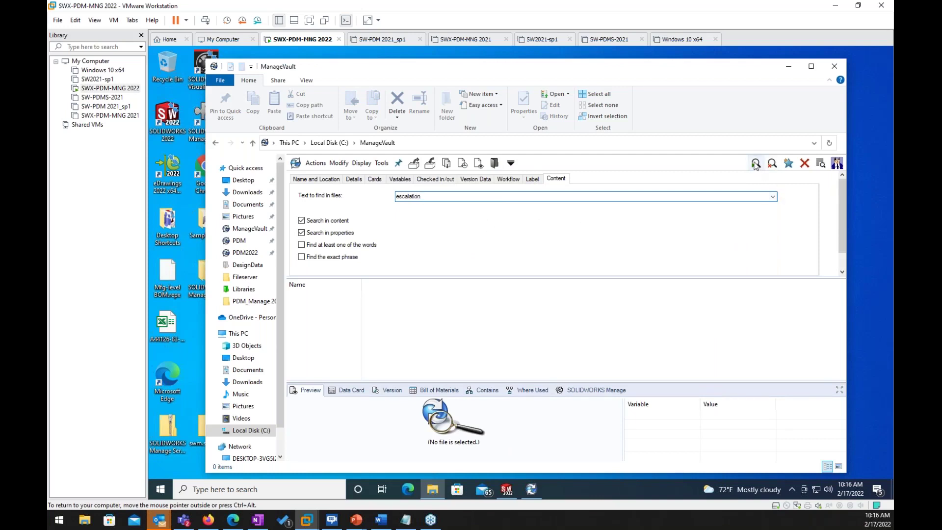
click(755, 163)
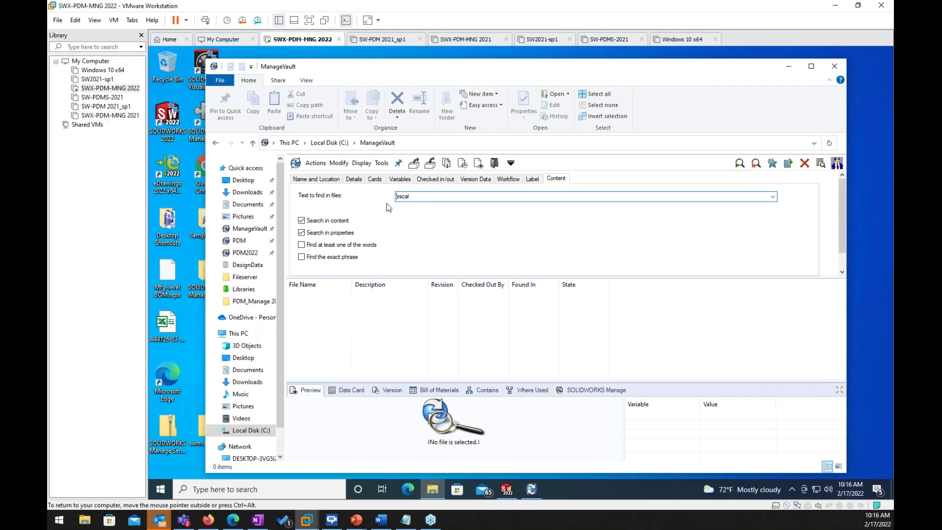
drag(412, 199, 396, 195)
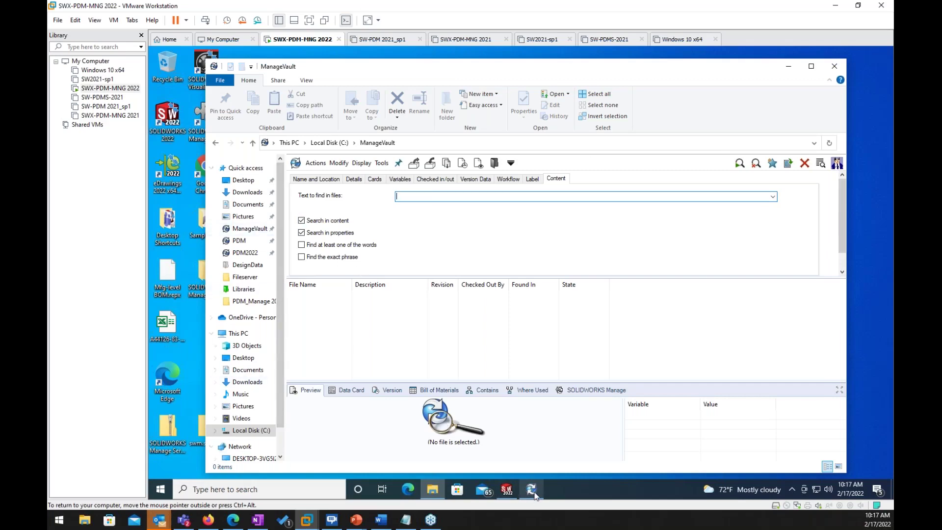
click(534, 494)
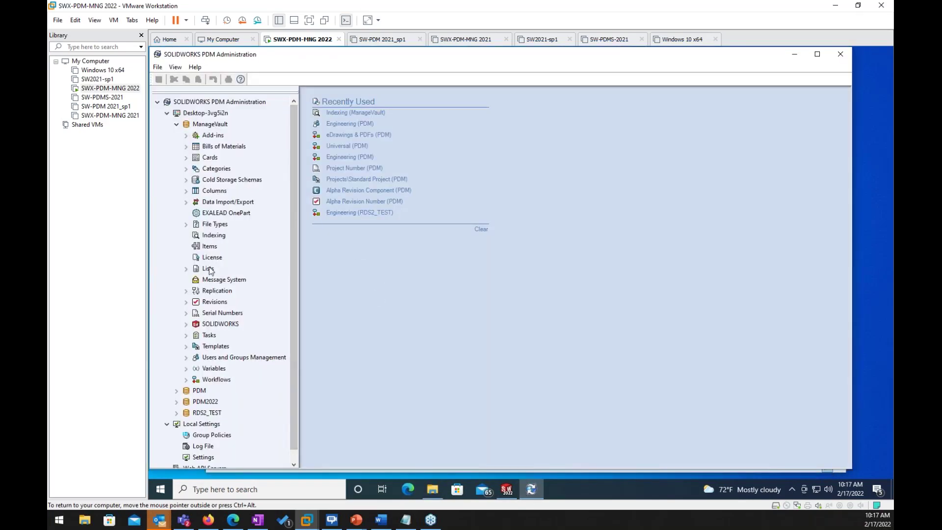
Step: Open ManageVault's Indexing settings and widen the window and its path columns
right_click(212, 238)
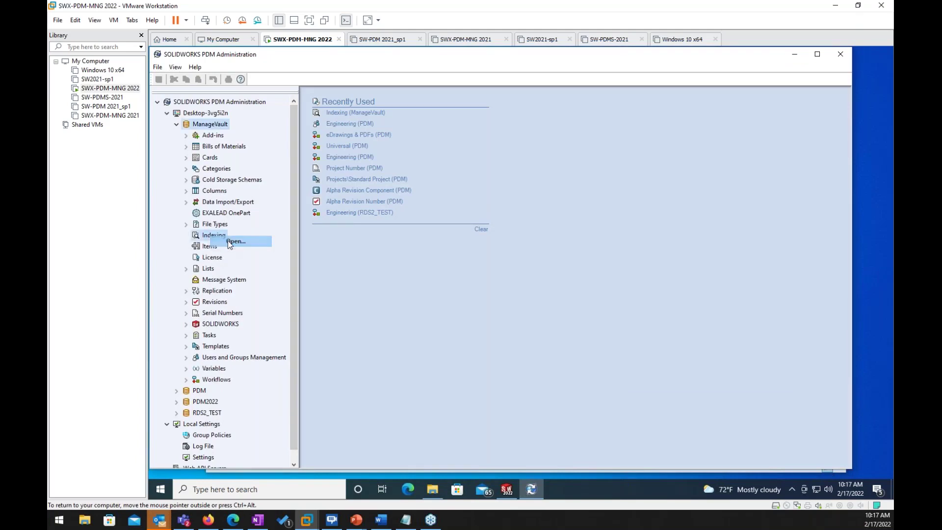
click(228, 242)
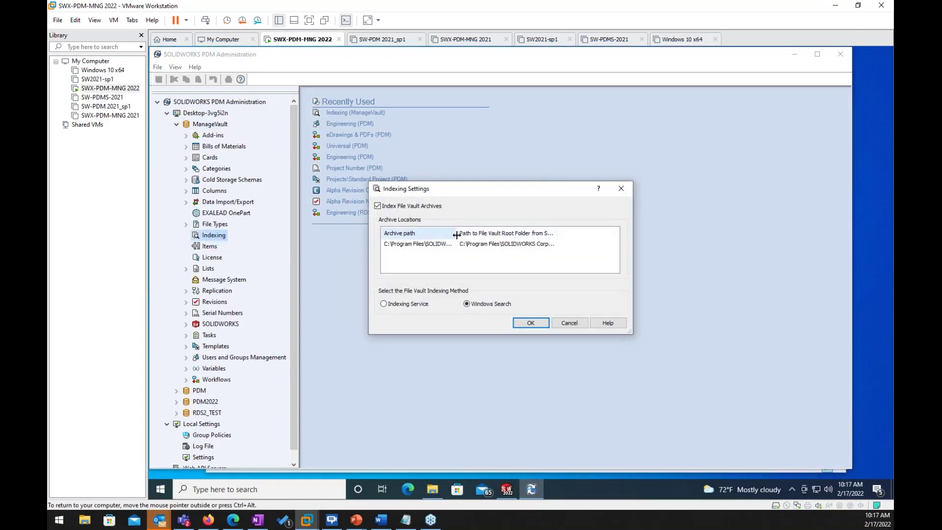
drag(458, 235, 514, 234)
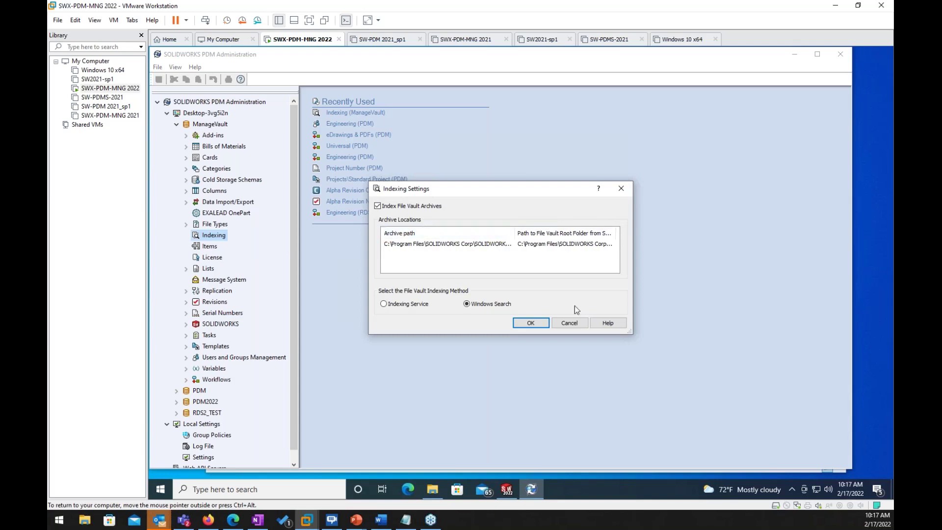
drag(634, 286, 765, 286)
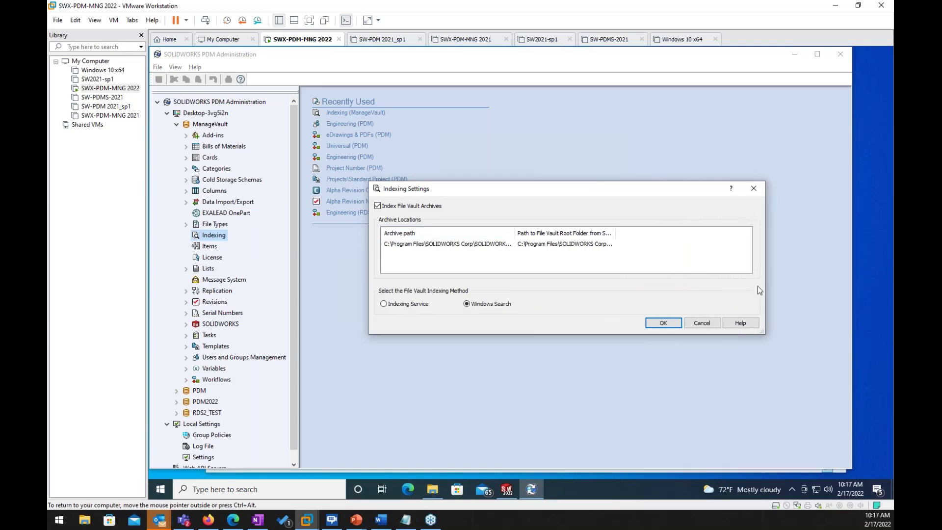
drag(514, 233, 582, 234)
drag(684, 235, 740, 235)
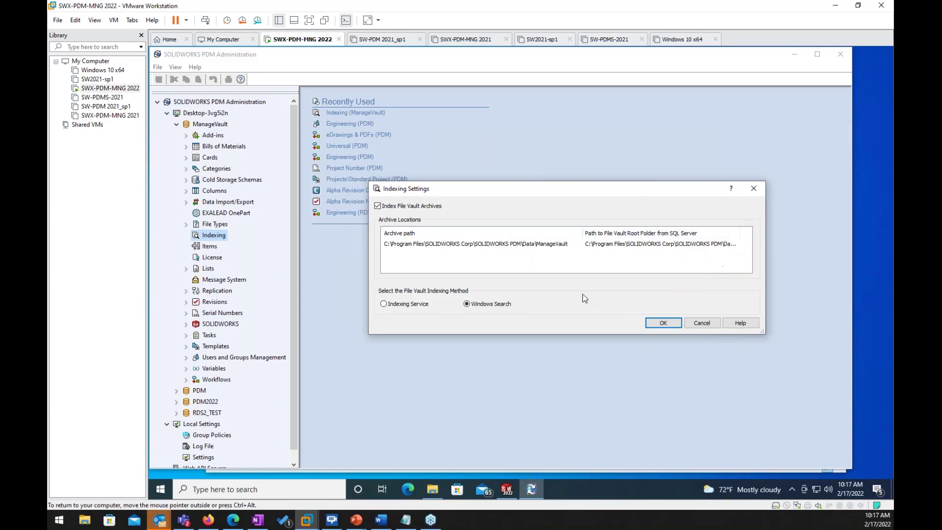
Step: Browse the archive folder path to C:\Program Files\SOLIDWORKS Corp\SOLIDWORKS PDM\Data
double_click(467, 250)
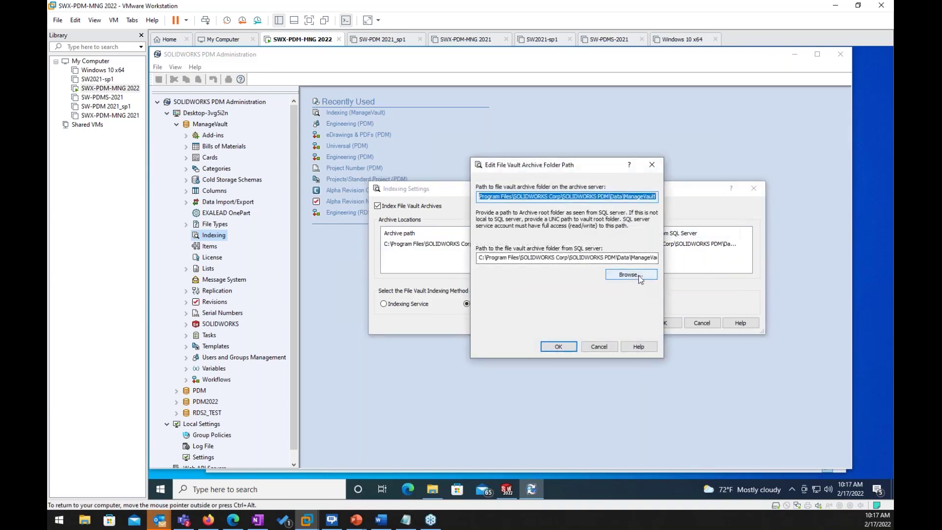
click(638, 277)
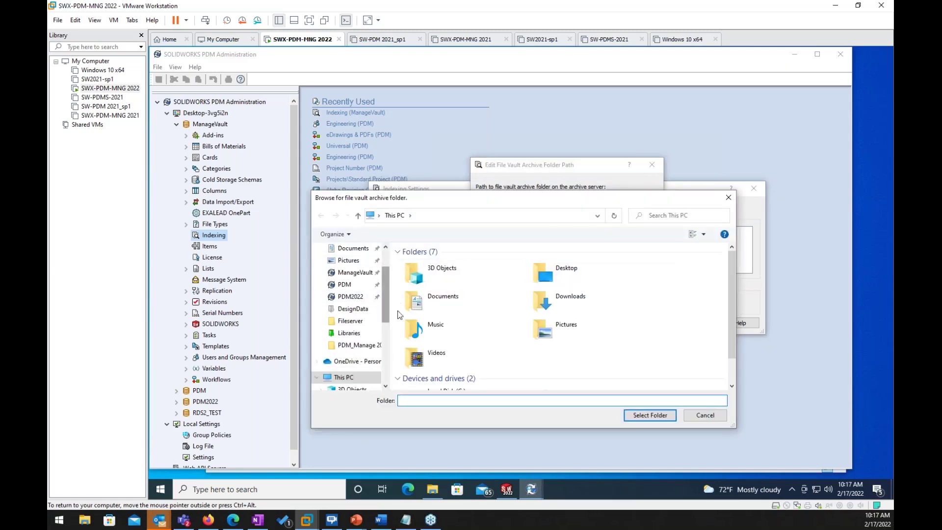
scroll(368, 334, down, 4)
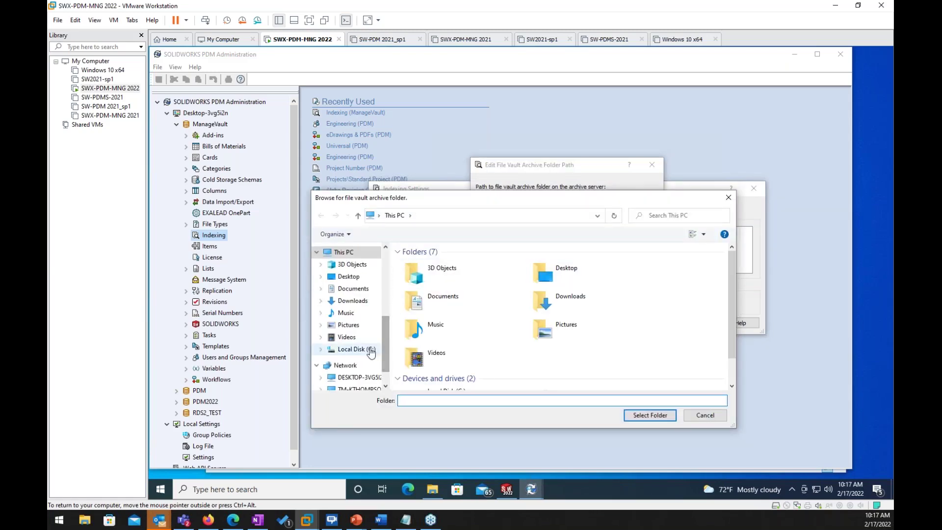
click(371, 349)
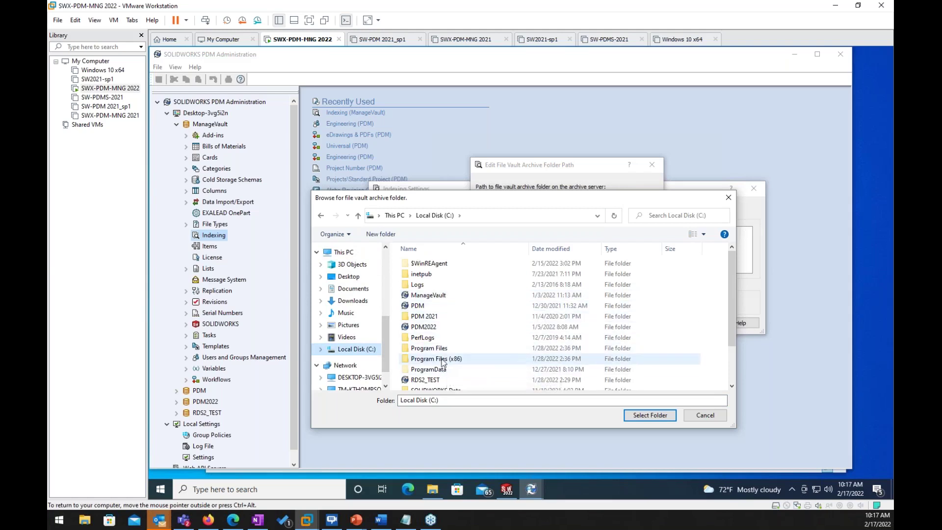
double_click(430, 348)
scroll(435, 353, down, 2)
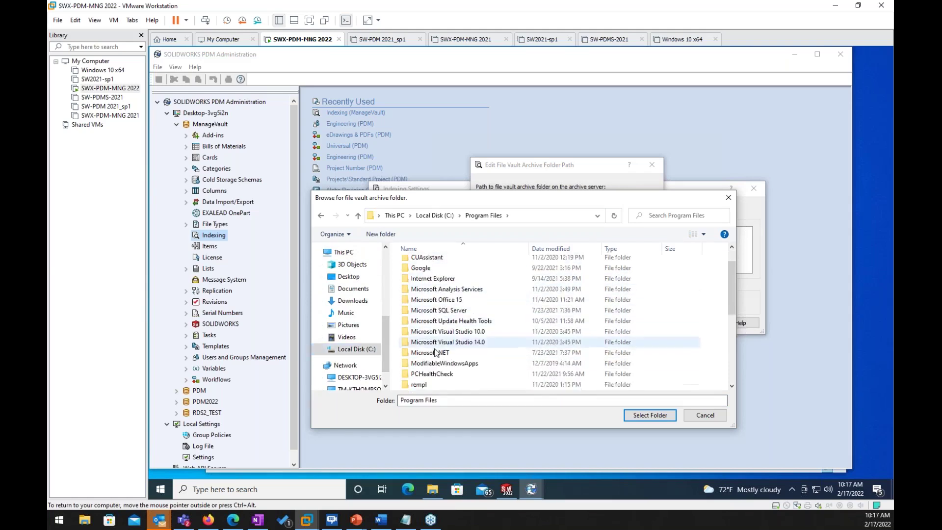
scroll(436, 352, down, 2)
double_click(444, 331)
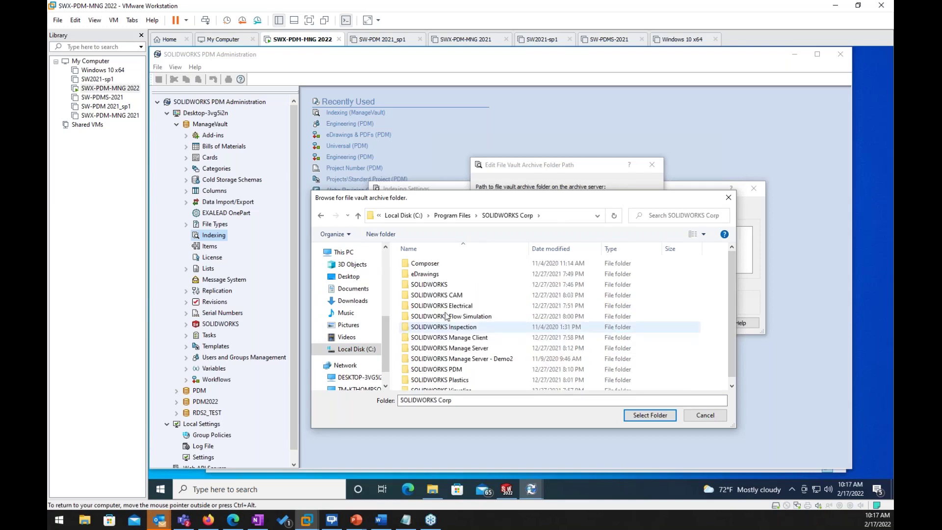
double_click(449, 369)
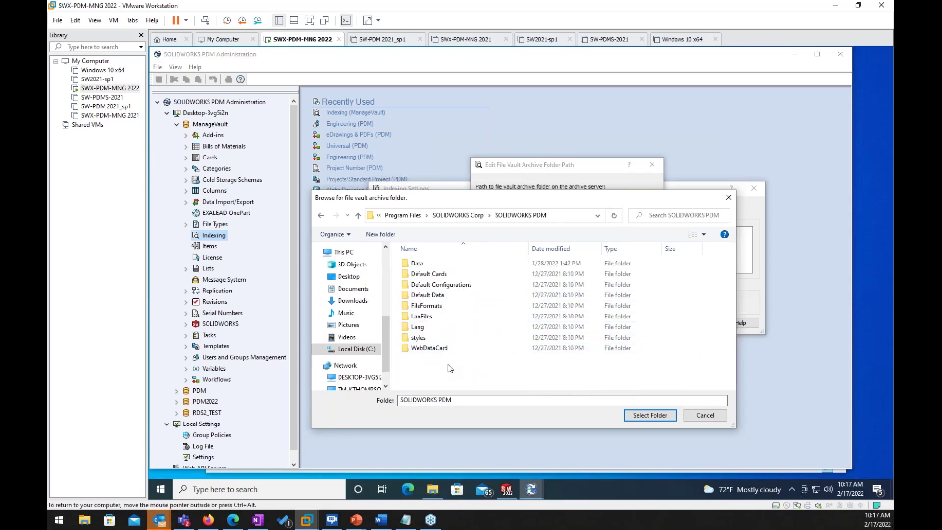
double_click(424, 265)
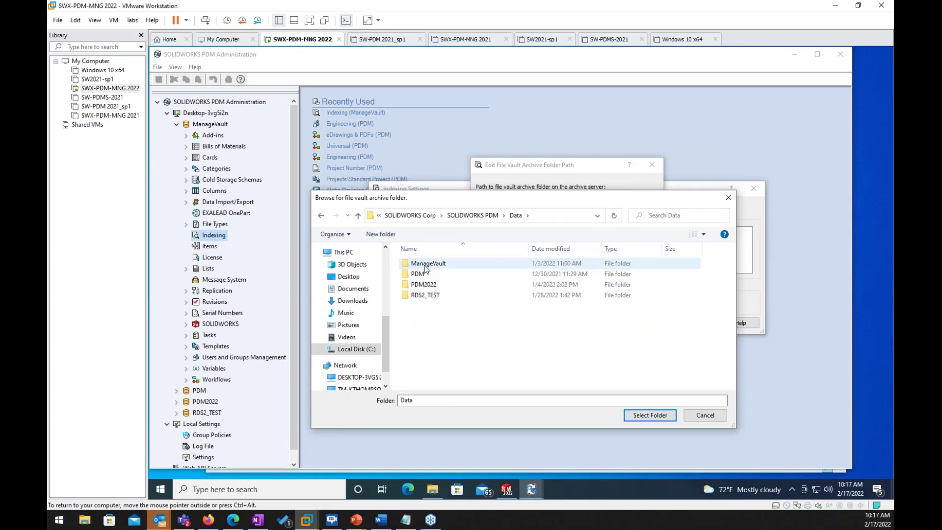
Step: Choose the ManageVault folder as the archive and save the indexing settings with Windows Search
click(430, 265)
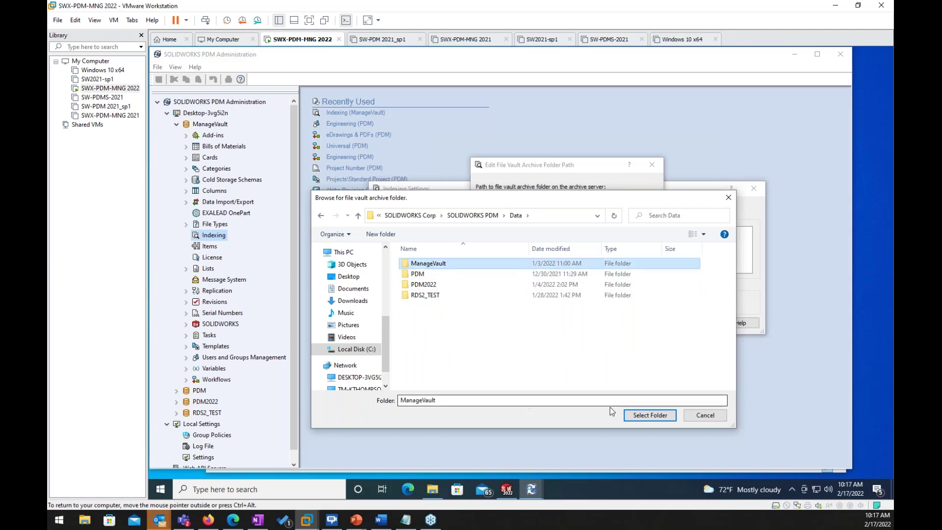
click(655, 416)
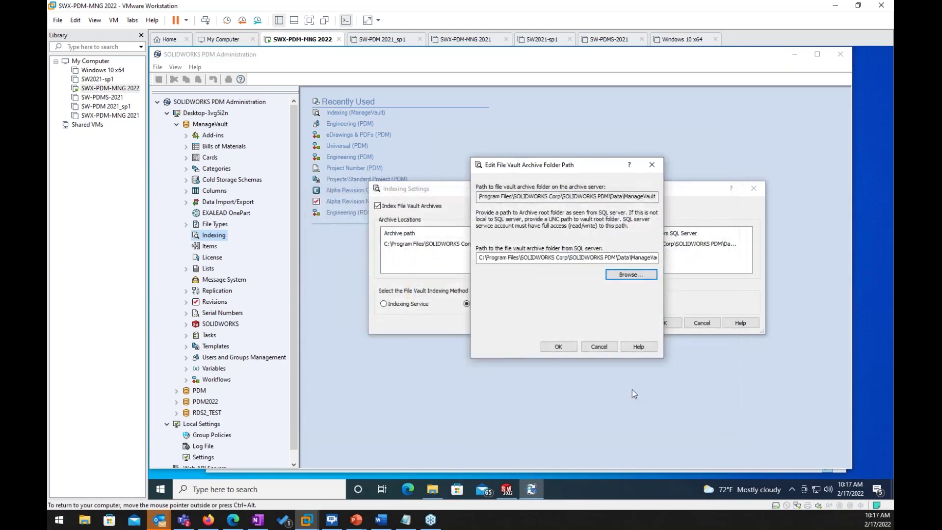
click(557, 347)
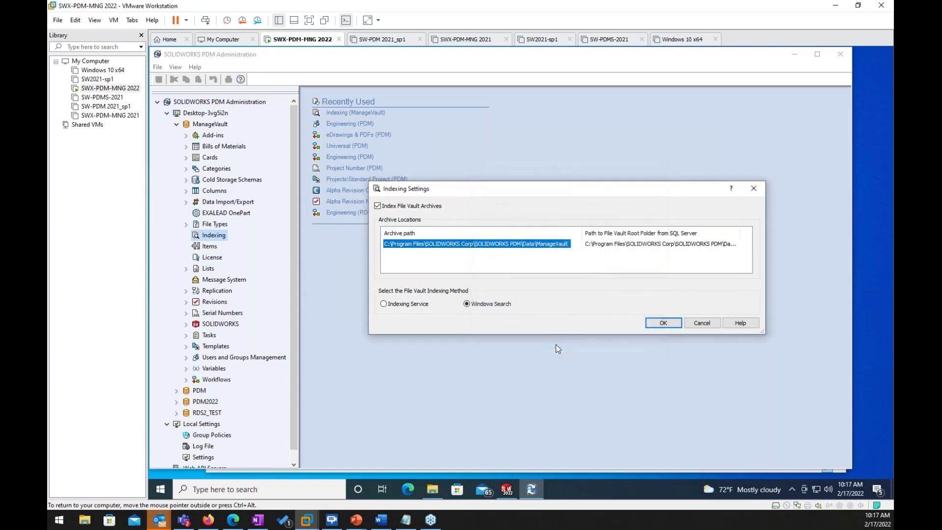
click(659, 323)
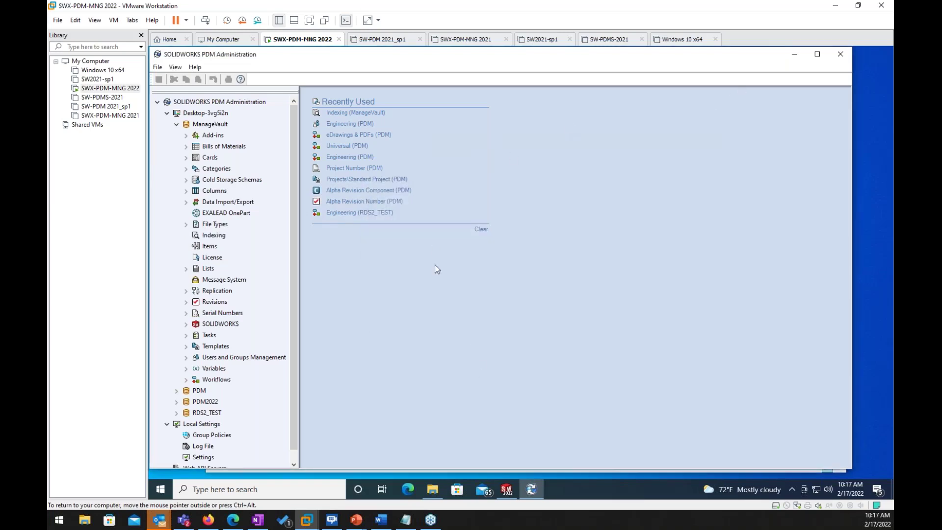
Step: Minimize Administration, log off ManageVault from the tray icon, and log back in
click(794, 56)
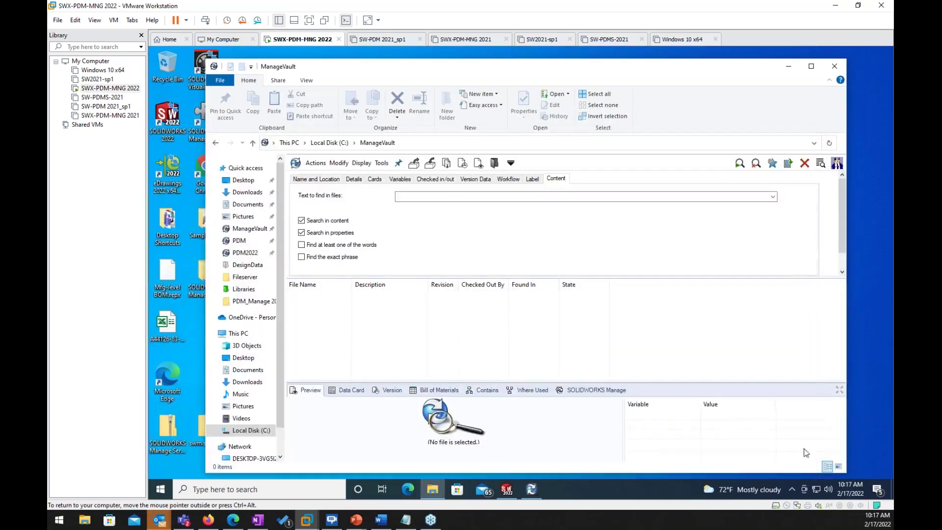
click(791, 489)
right_click(772, 468)
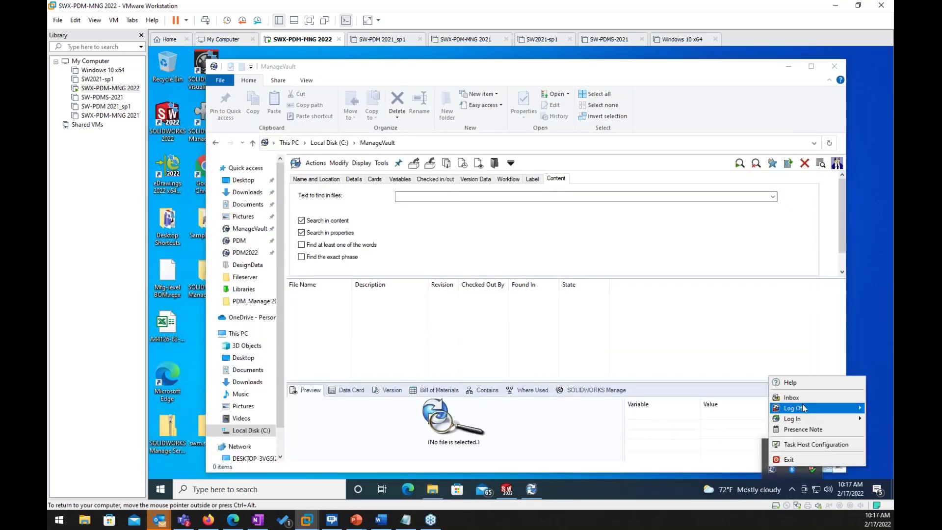
mouse_move(803, 408)
click(750, 410)
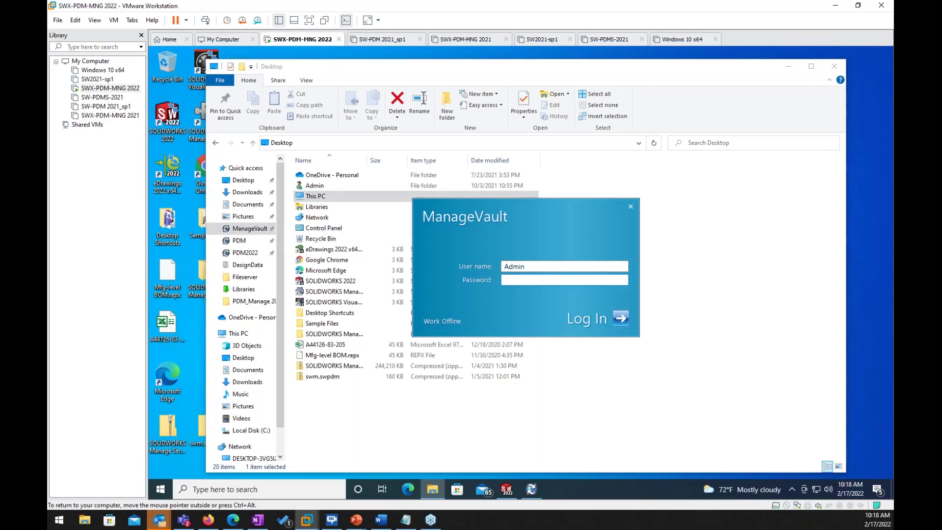
click(621, 319)
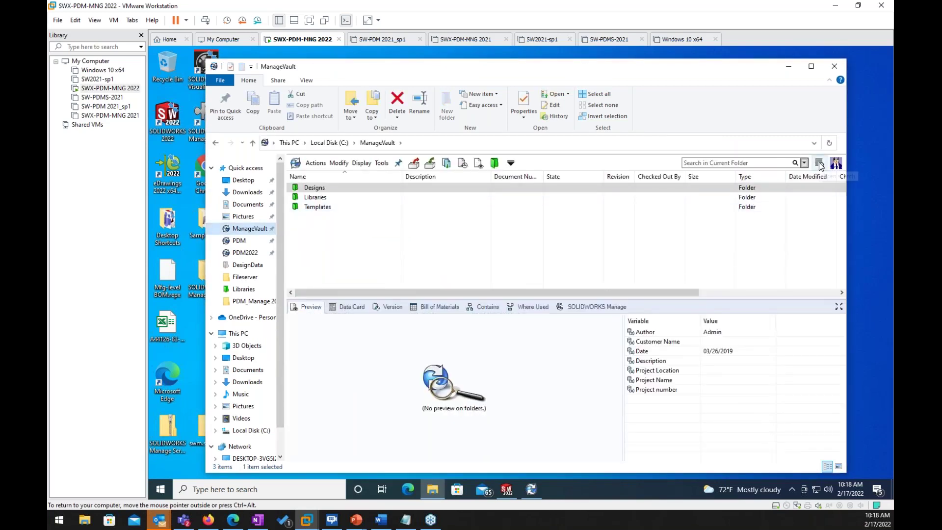
Step: Run a Complete Search on the Content tab for 'project', which returns no files
click(819, 167)
click(827, 179)
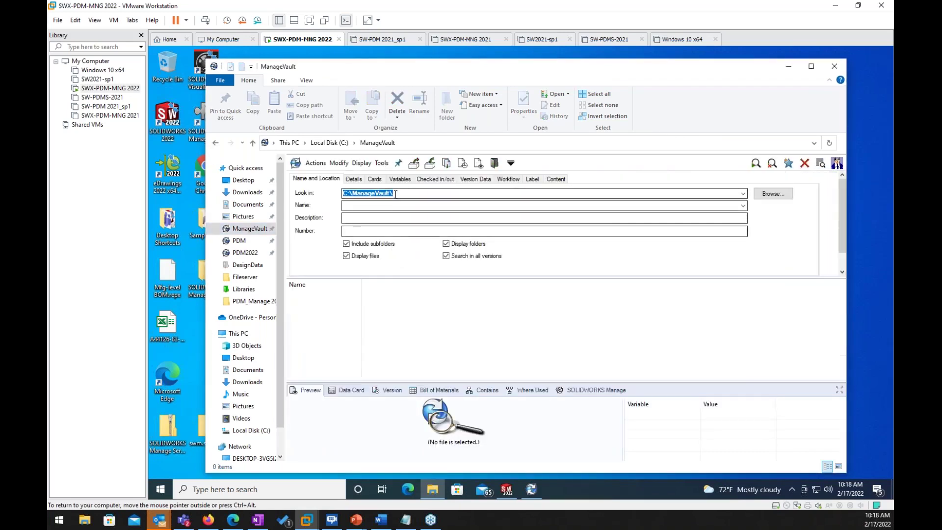
click(556, 179)
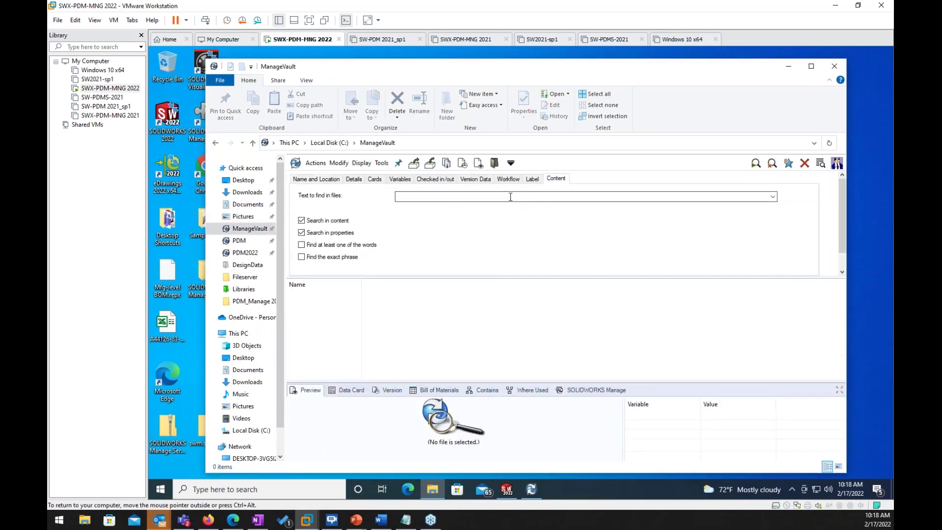
click(512, 196)
click(755, 163)
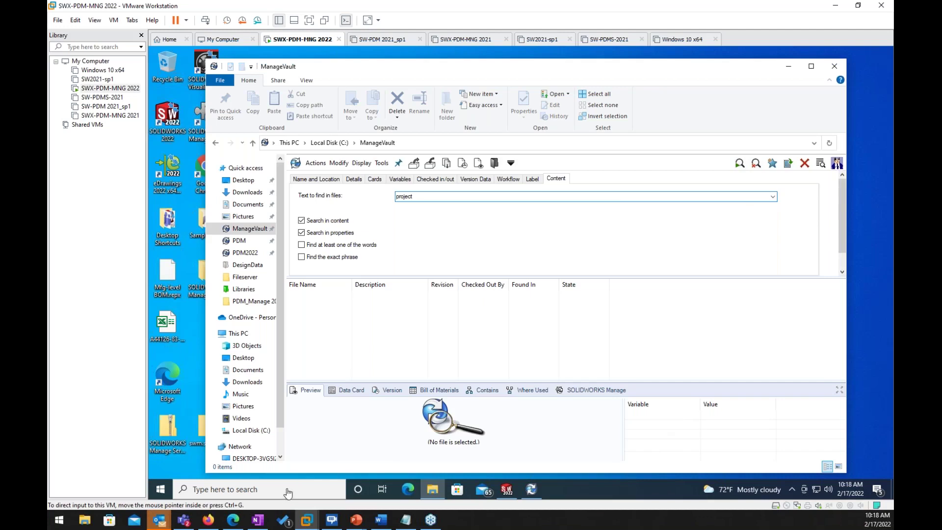
Step: Open Control Panel's Indexing Options and start modifying the indexed locations
click(288, 492)
text(c)
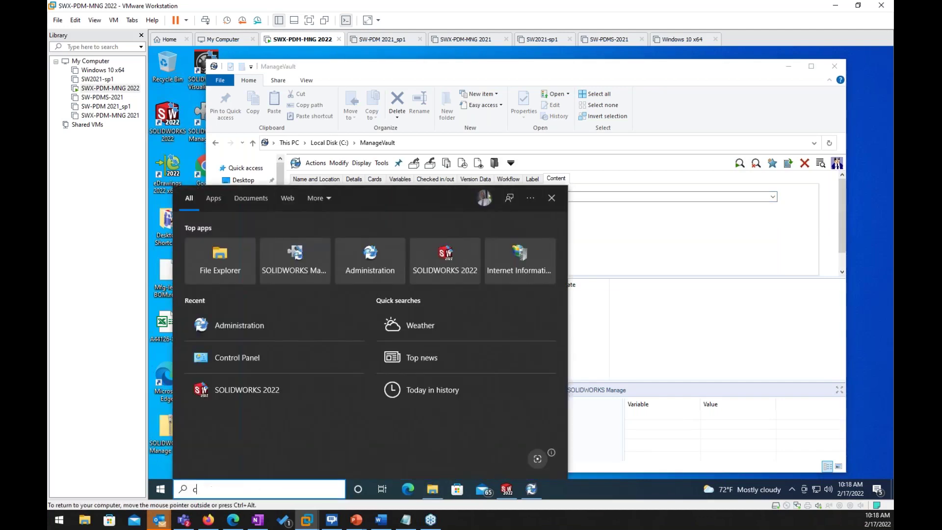
text(aonto)
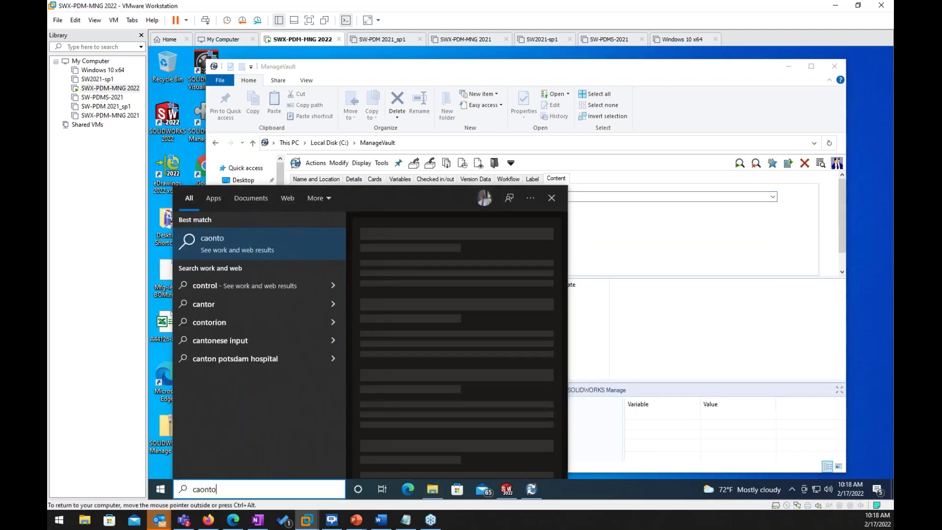
key(BackSpace)
text(r)
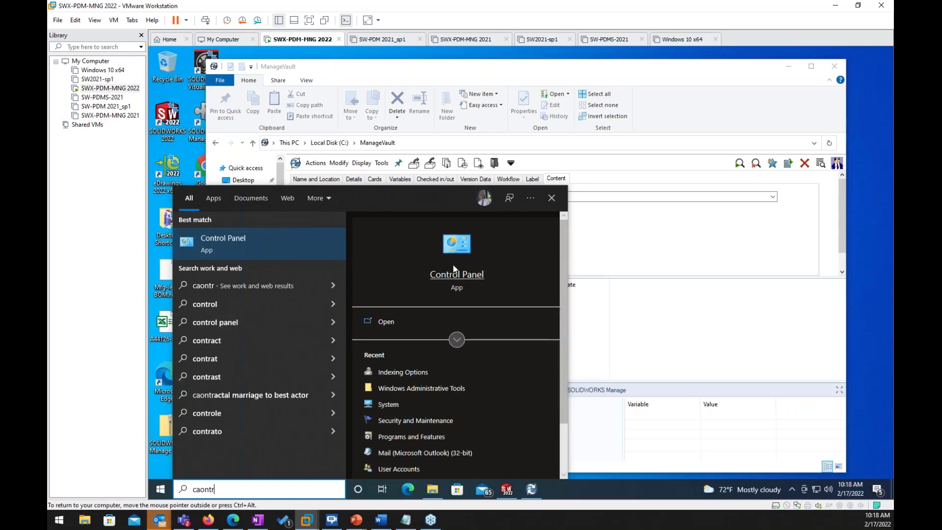
click(450, 275)
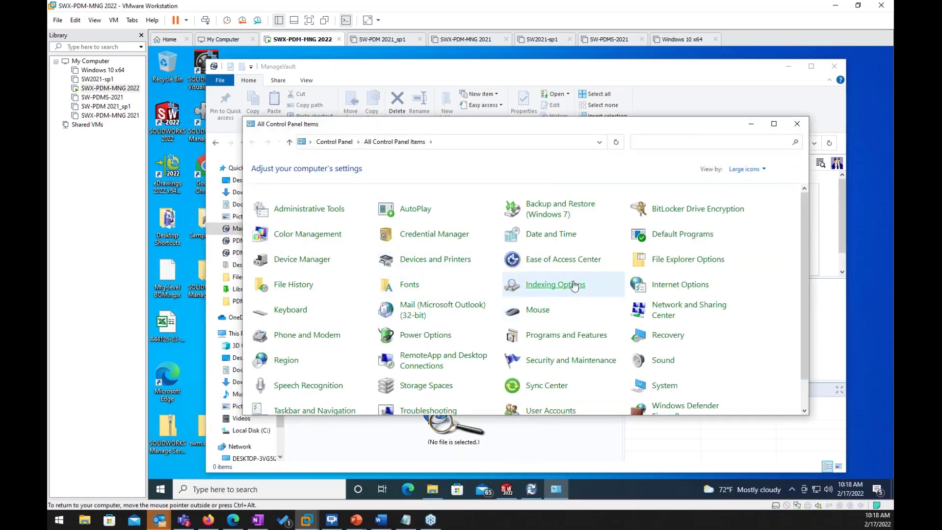
right_click(573, 283)
click(568, 289)
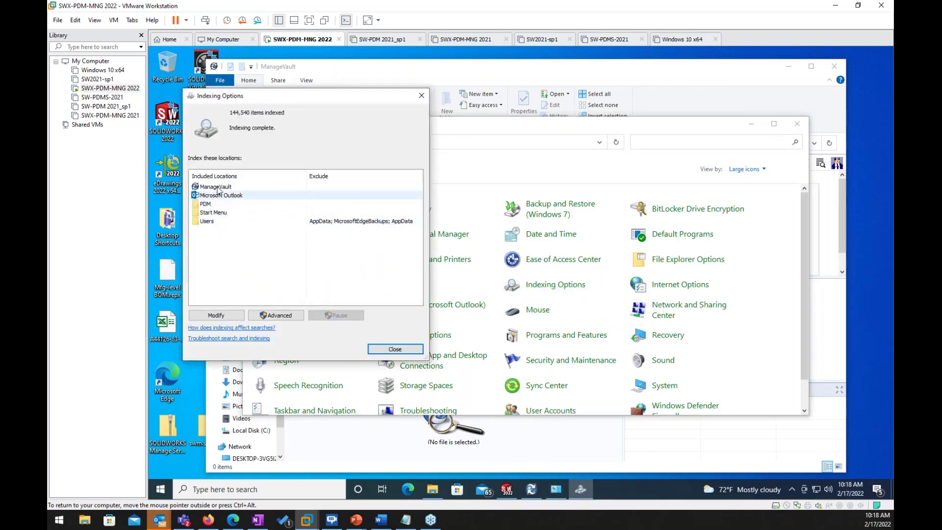
click(232, 315)
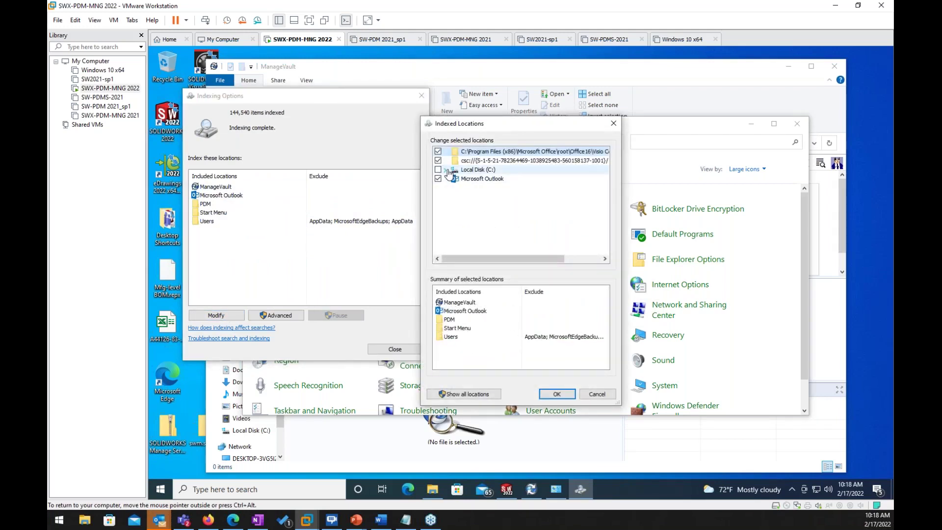
Step: Exclude the C:\ManageVault folder from indexing
click(446, 170)
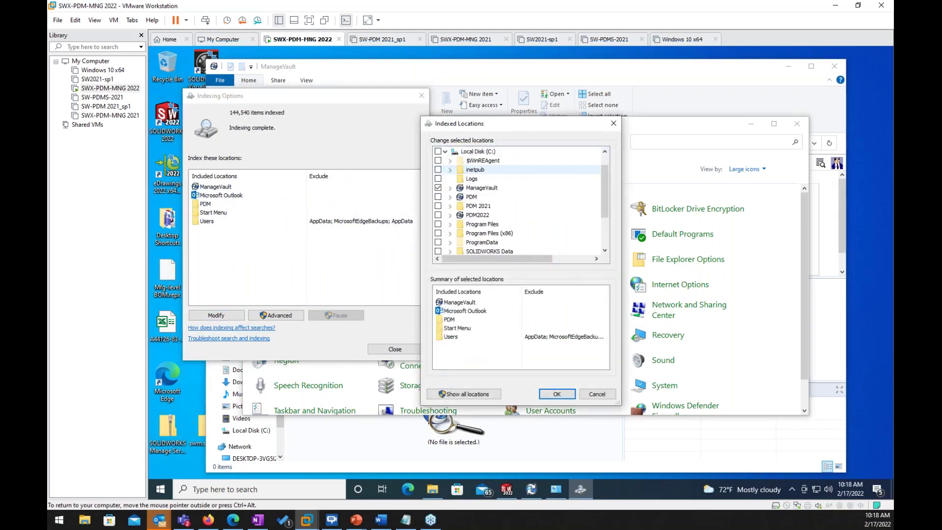
click(451, 189)
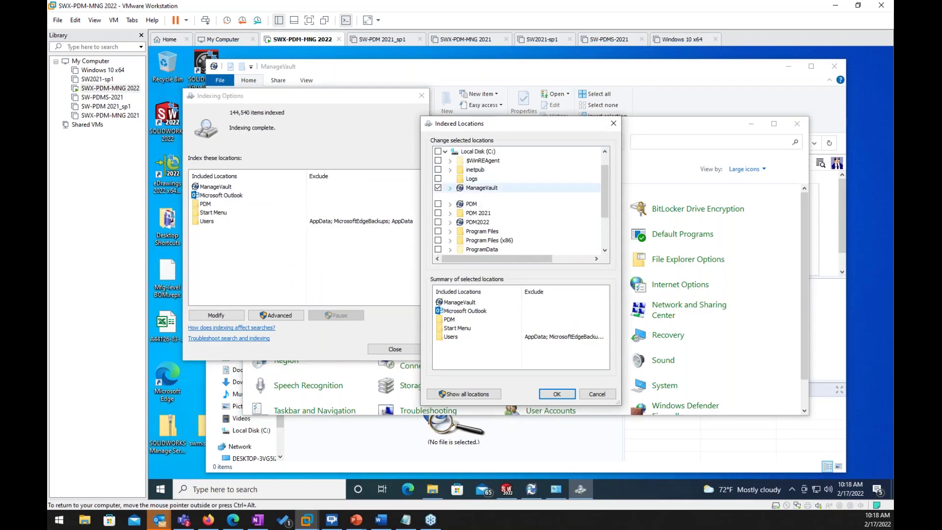
click(449, 189)
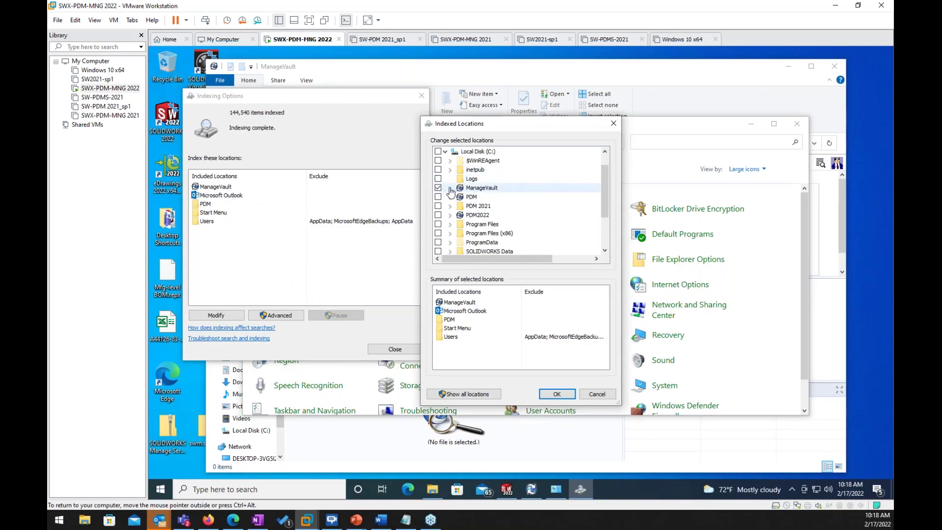
click(438, 189)
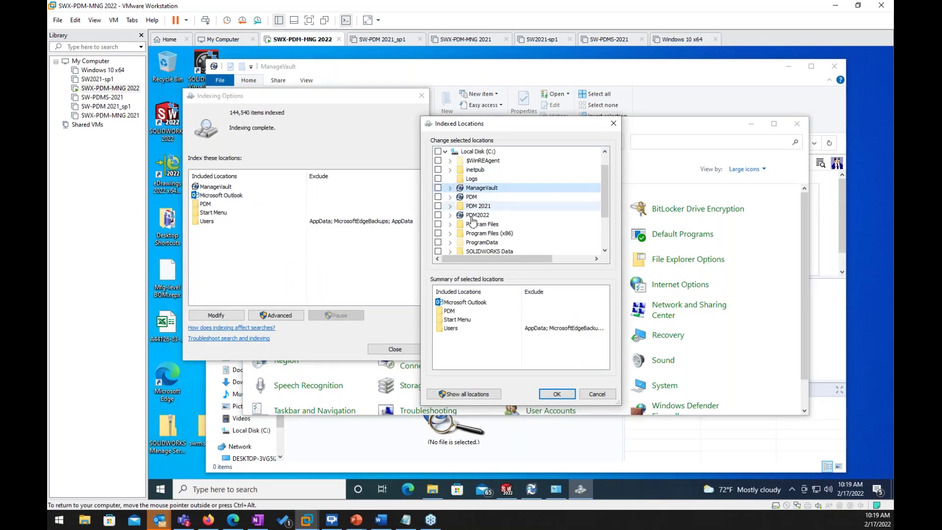
Step: Include Program Files\SOLIDWORKS Corp\SOLIDWORKS PDM\Data\ManageVault in indexing and apply the change
click(450, 226)
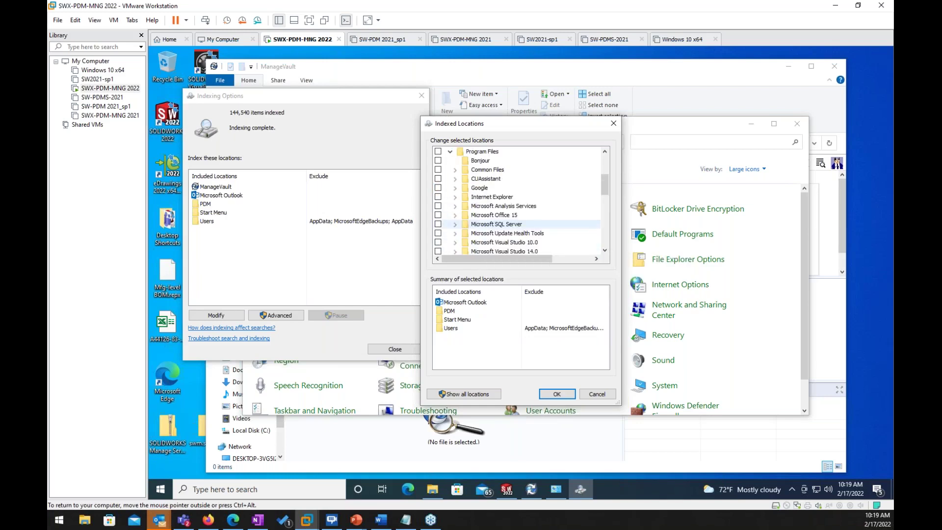
scroll(510, 229, down, 2)
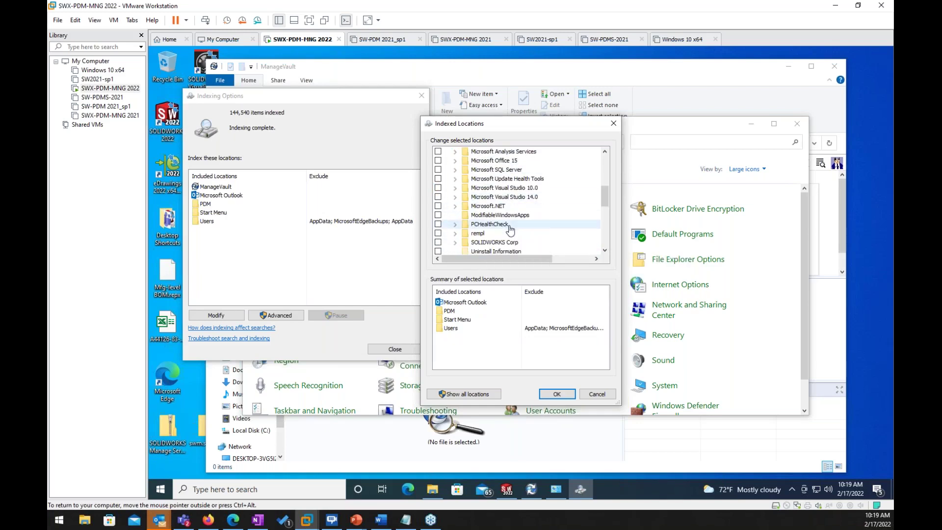
click(455, 242)
scroll(499, 233, down, 1)
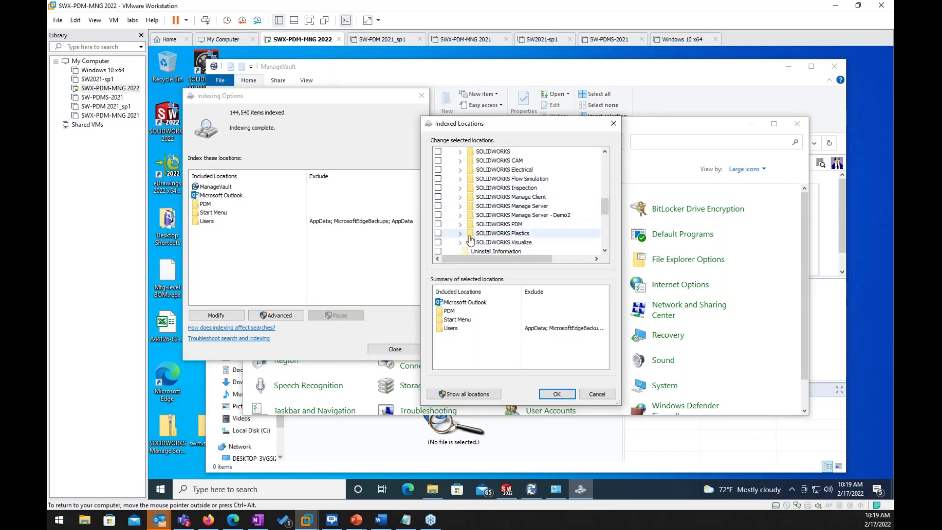
scroll(468, 208, down, 3)
scroll(474, 221, up, 3)
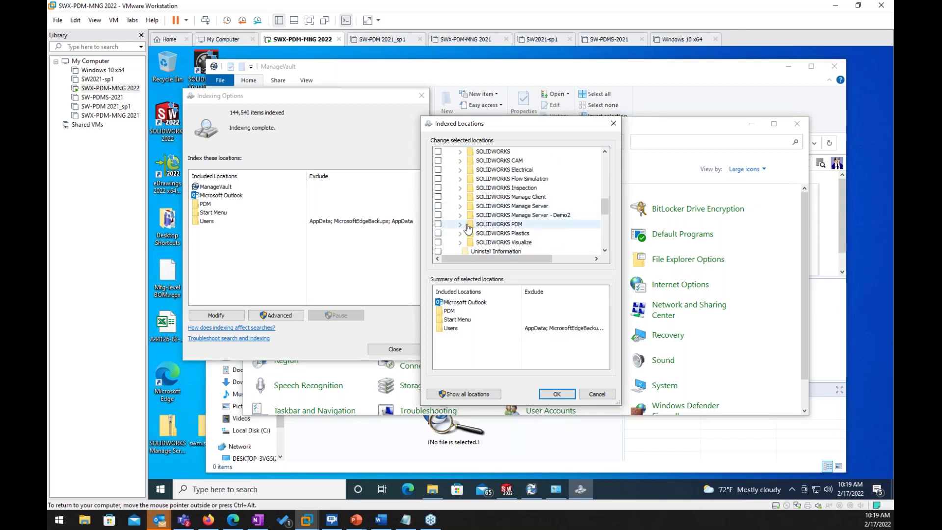
click(461, 224)
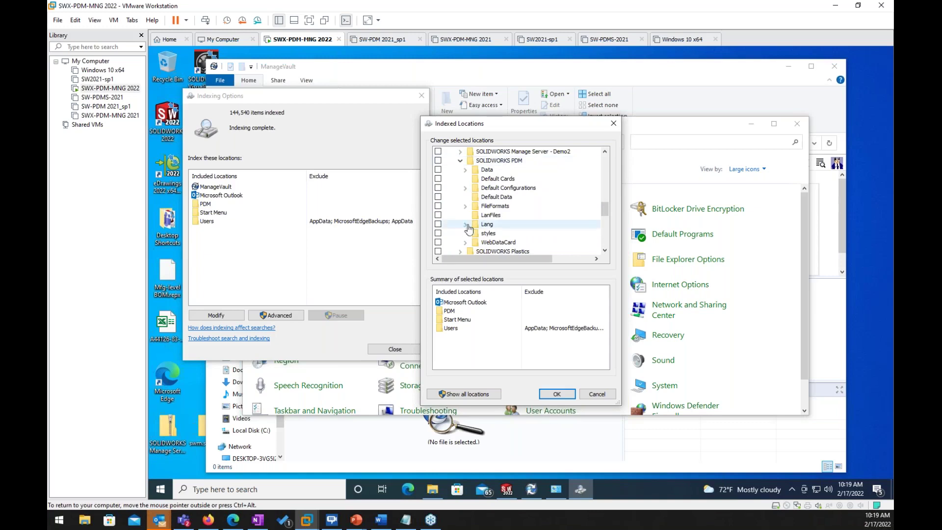
click(464, 170)
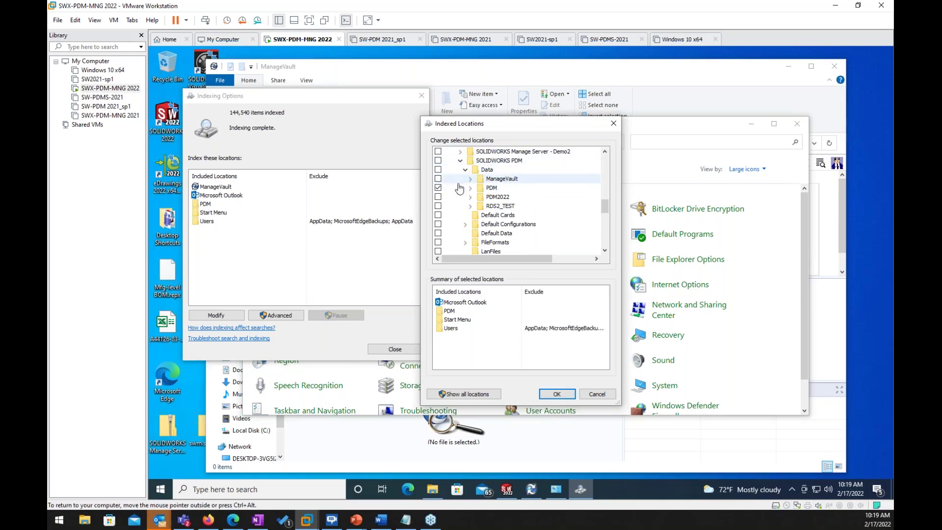
click(438, 179)
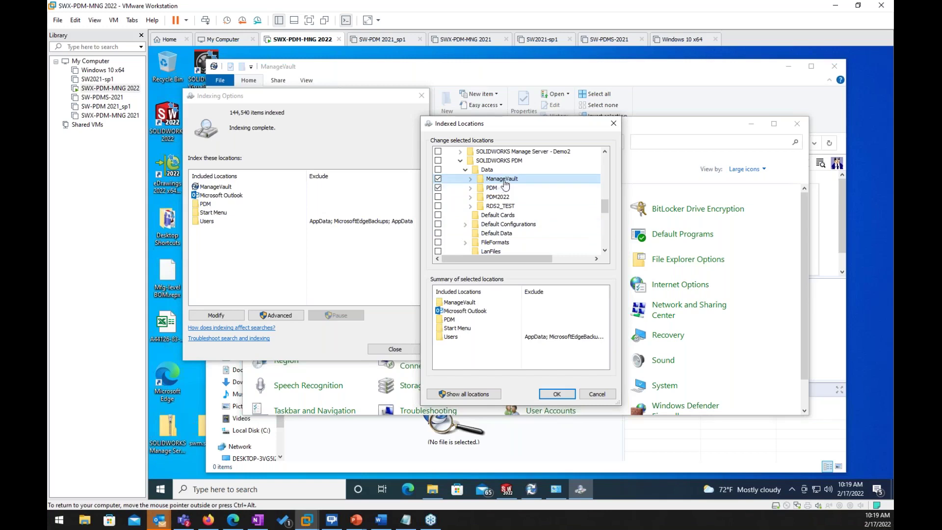
click(557, 394)
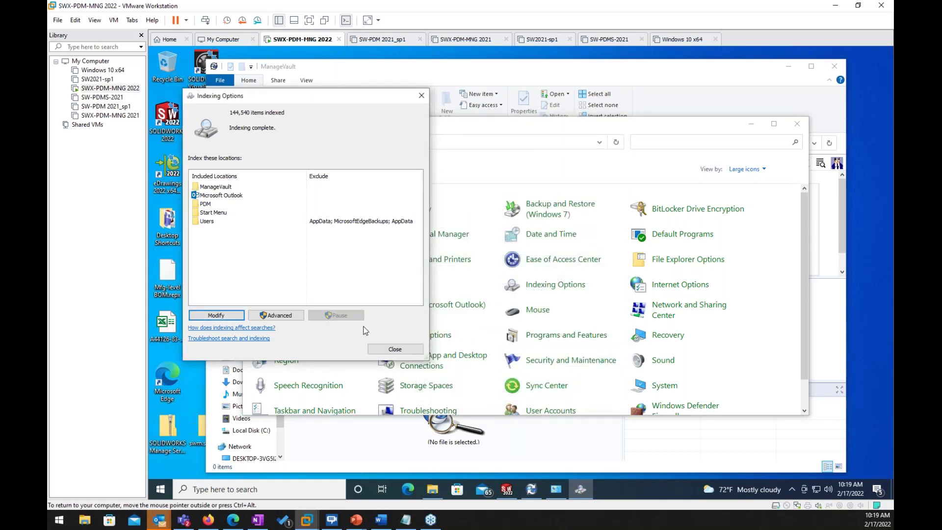
Step: Close Indexing Options and Control Panel, then rerun the content search for 'project'
click(384, 350)
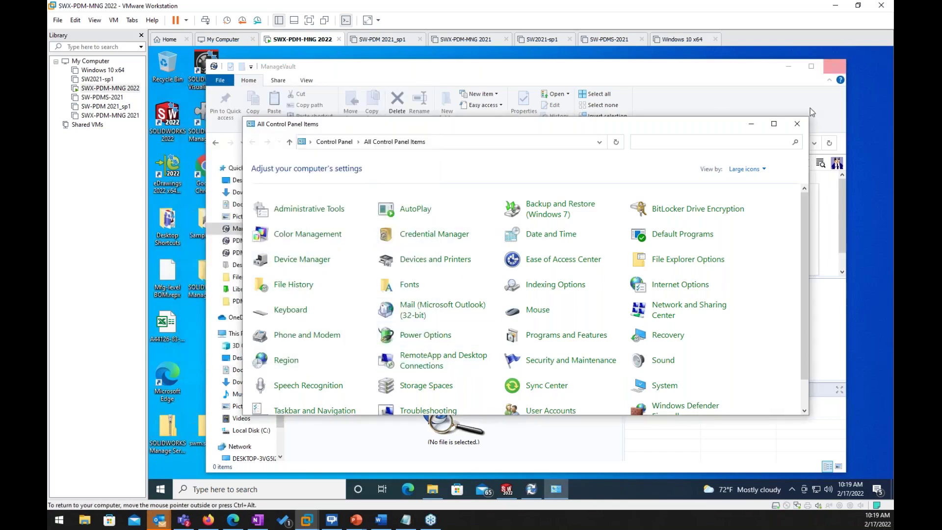
click(797, 123)
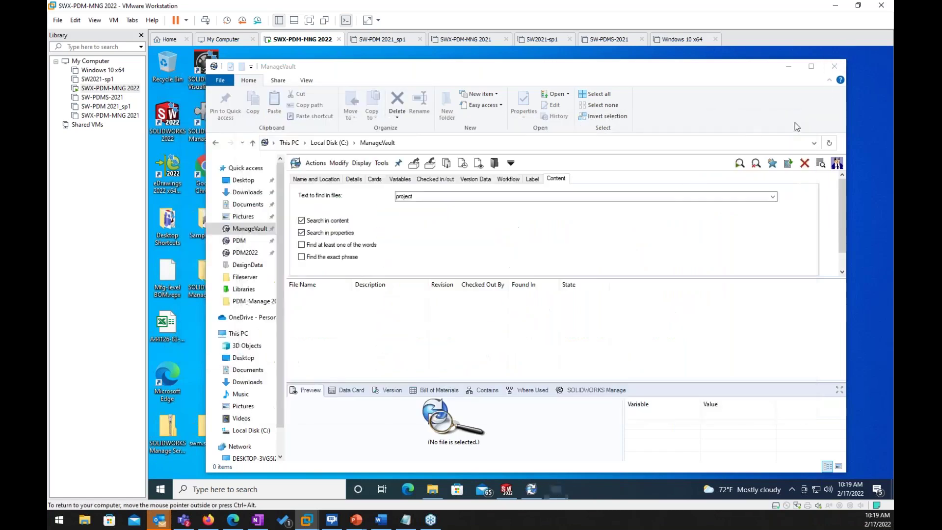
click(739, 163)
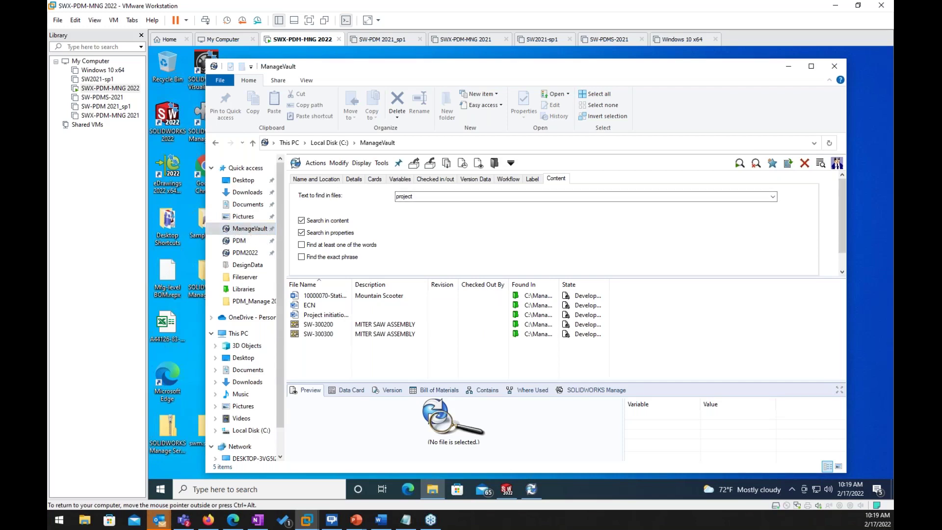
Step: Search file contents for 'escal', finding two checklists, then clear the search text
click(418, 197)
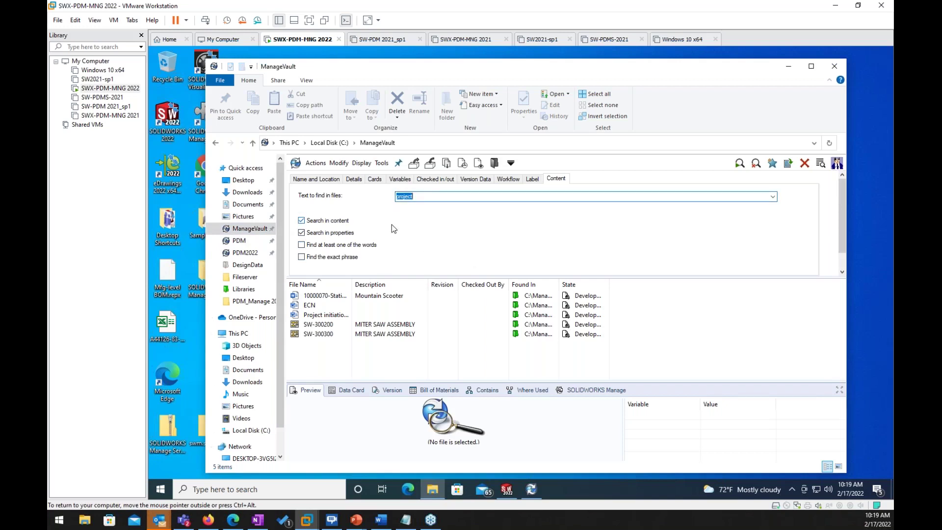
text(escal)
click(739, 163)
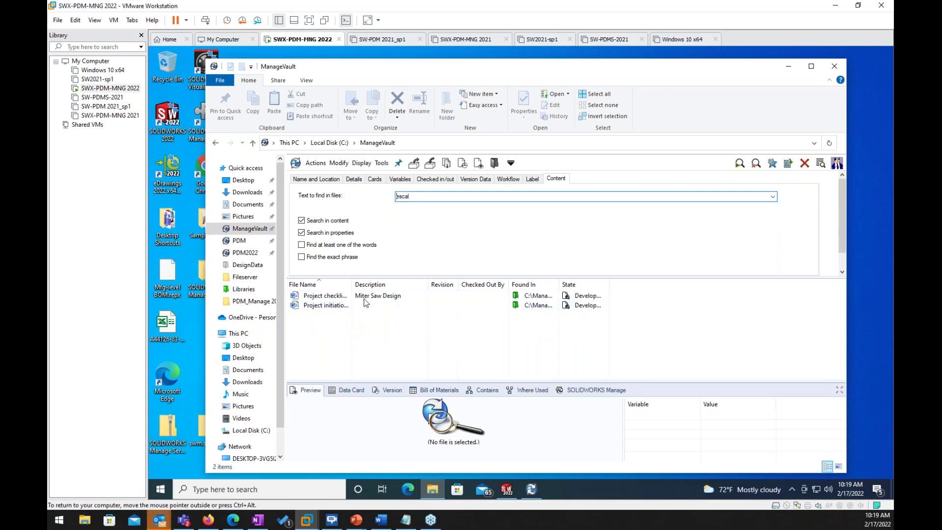
drag(416, 196, 395, 205)
key(BackSpace)
click(364, 144)
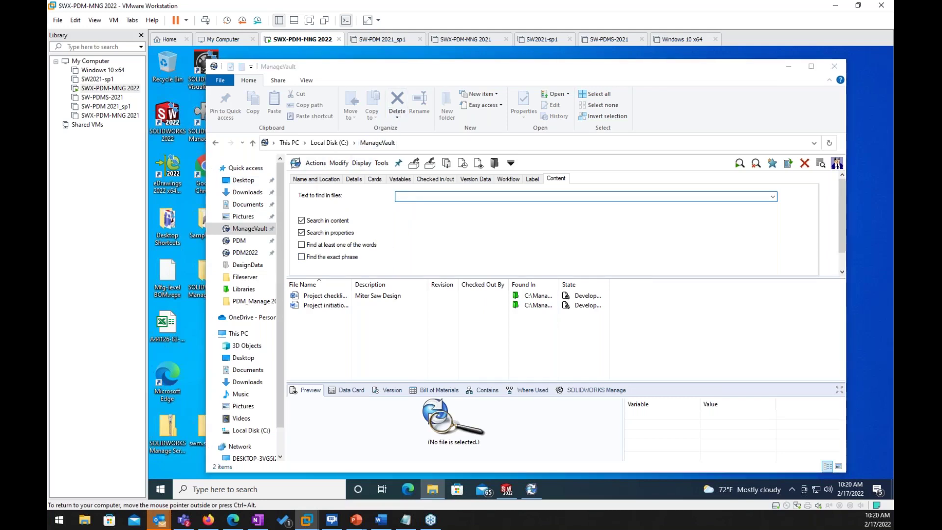
Step: Go to Designs > Project 0001 > DesignData and open assembly 10000239 in SOLIDWORKS
click(323, 188)
double_click(323, 189)
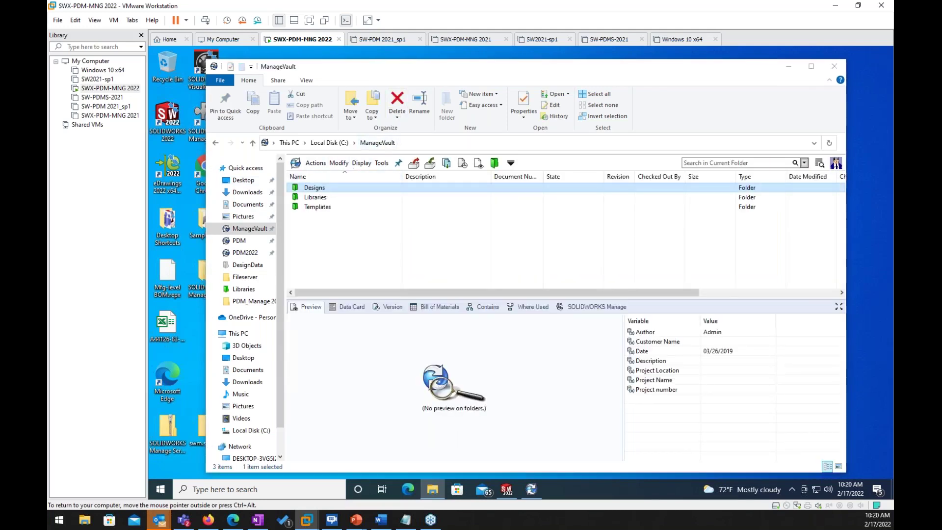
double_click(328, 190)
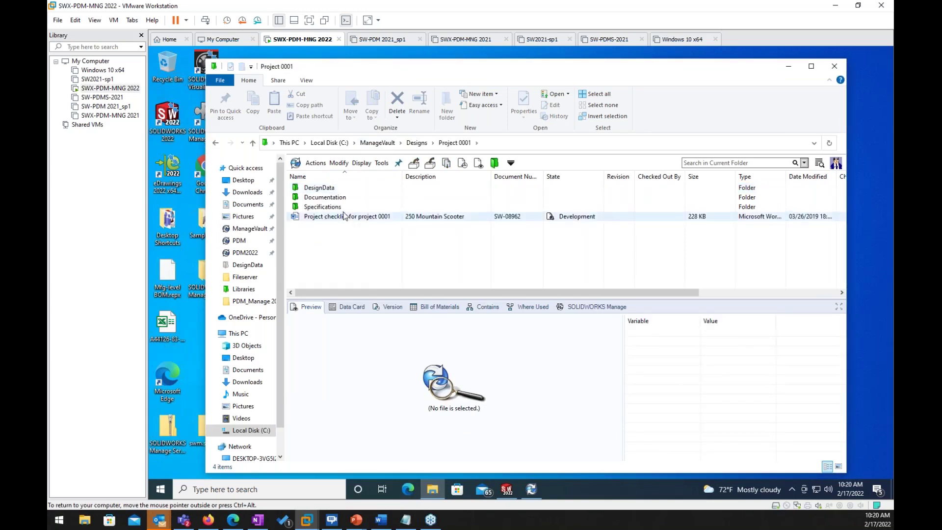
click(328, 189)
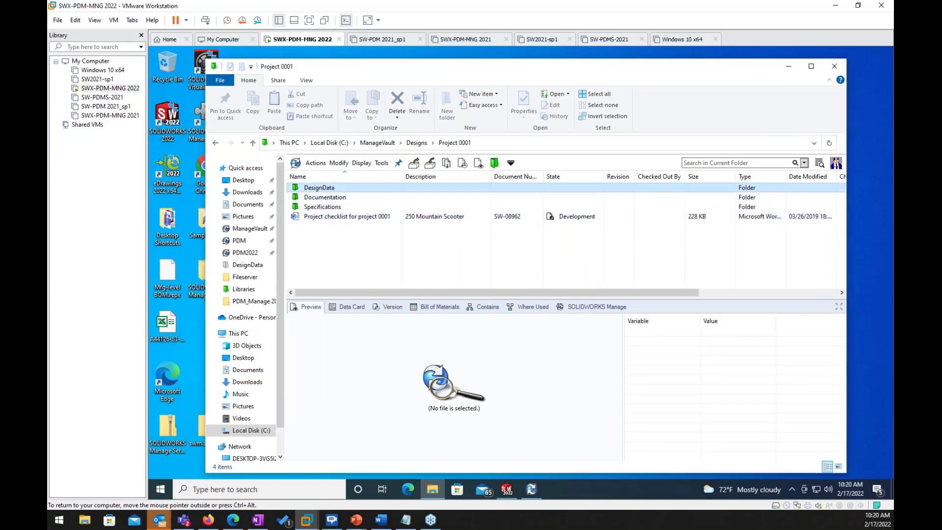
double_click(328, 189)
click(323, 207)
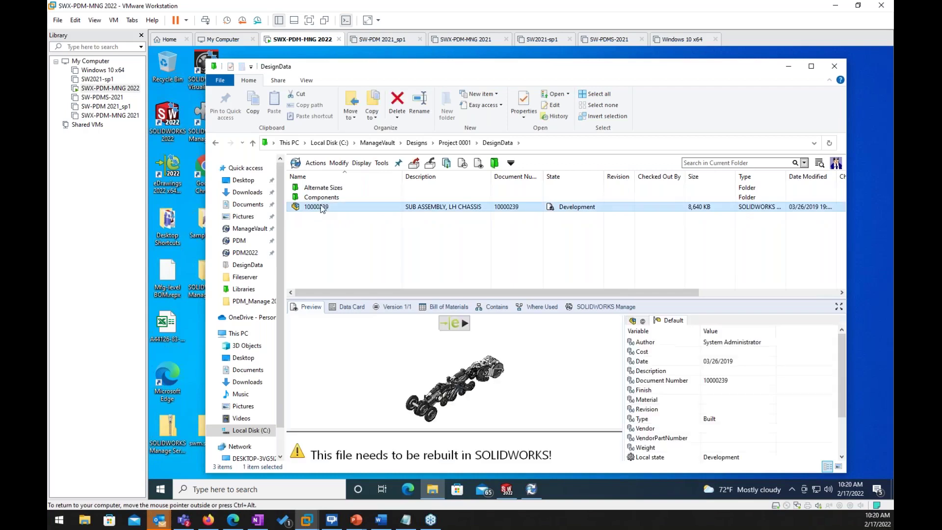
right_click(320, 208)
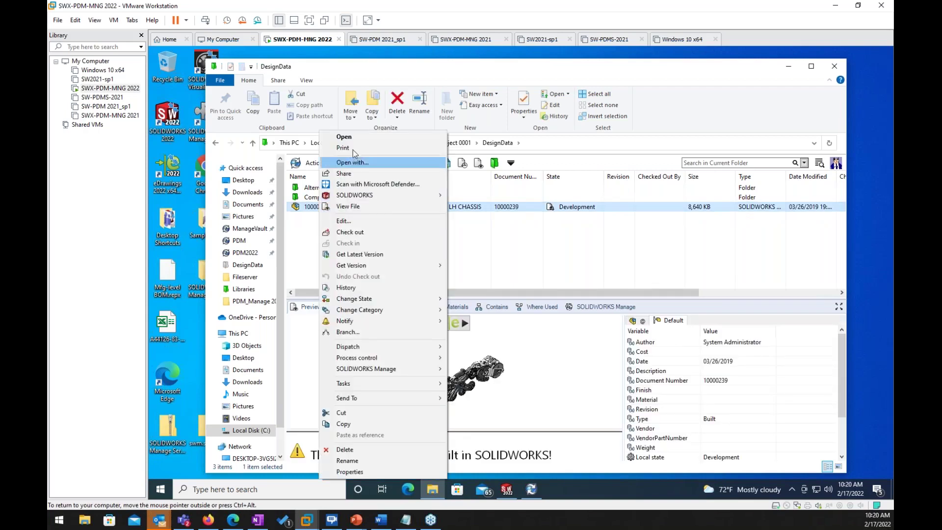
click(348, 138)
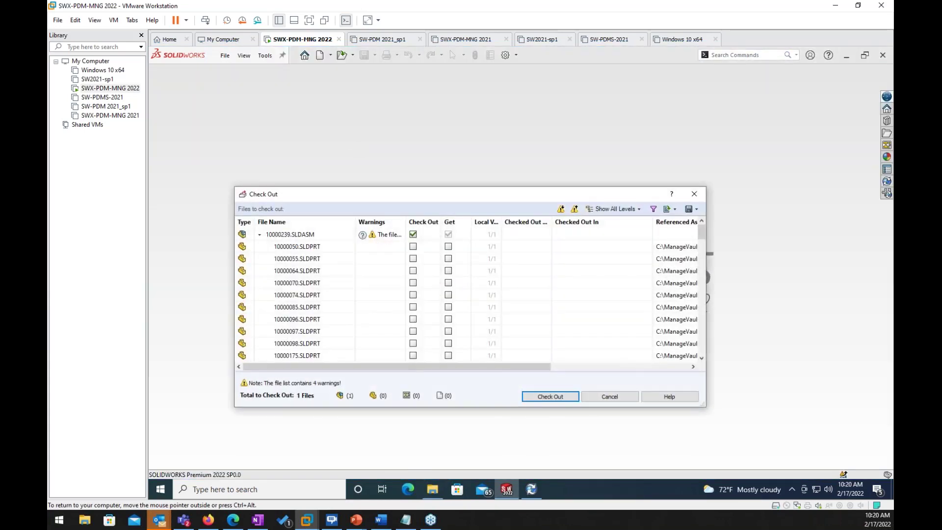
Step: Open the assembly without checking it out and review its custom property names
click(611, 396)
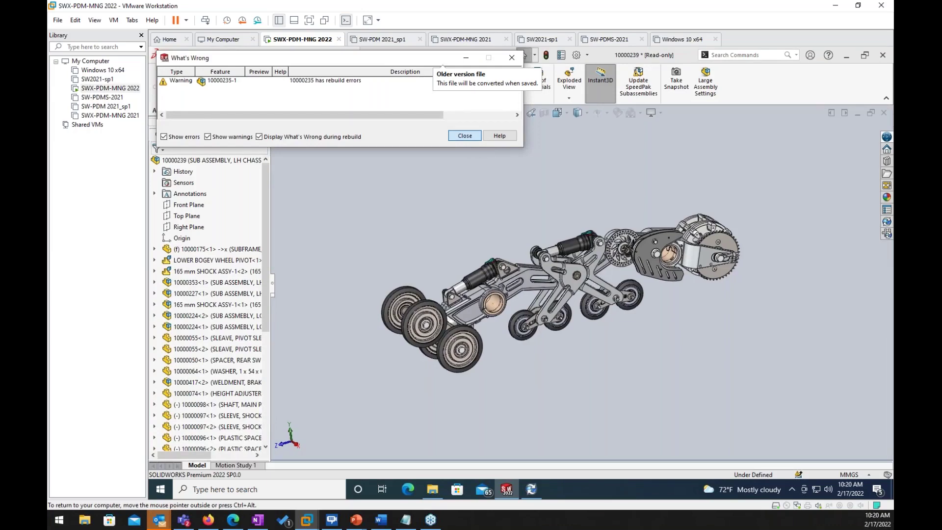
key(Return)
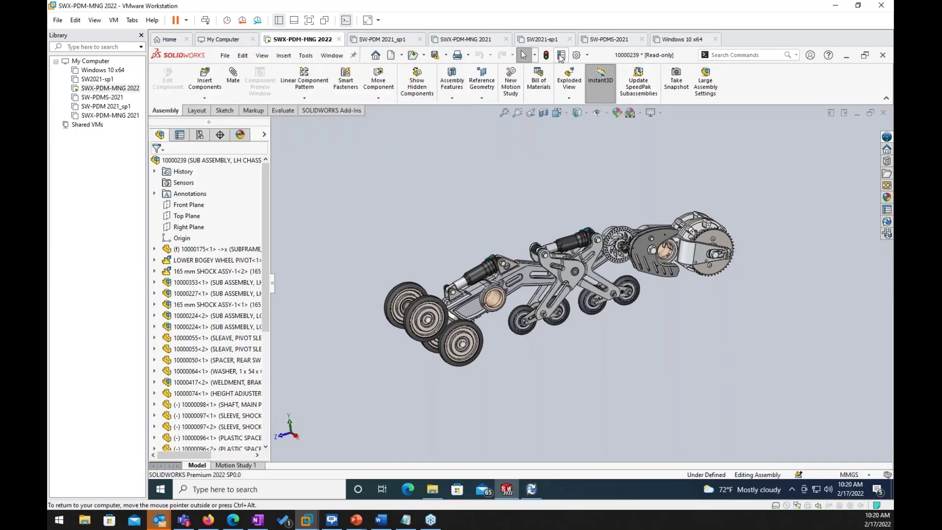
click(561, 55)
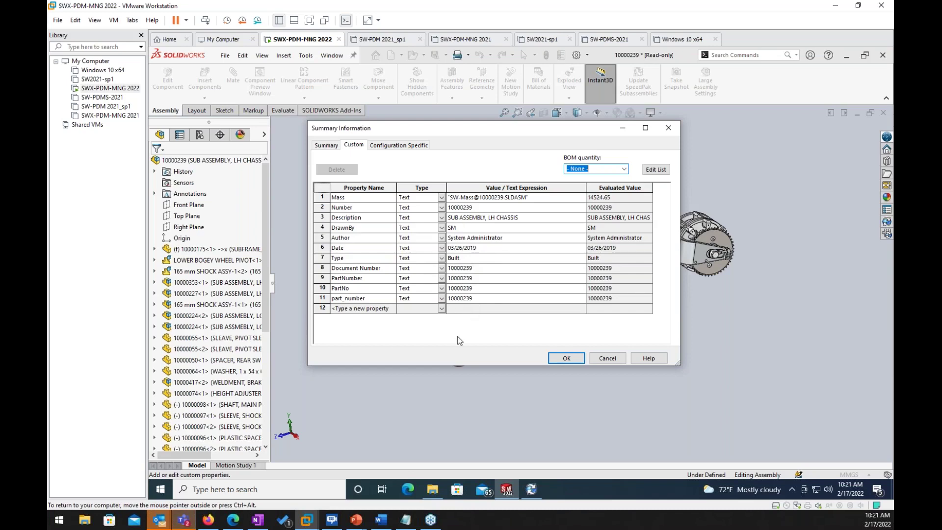
click(390, 310)
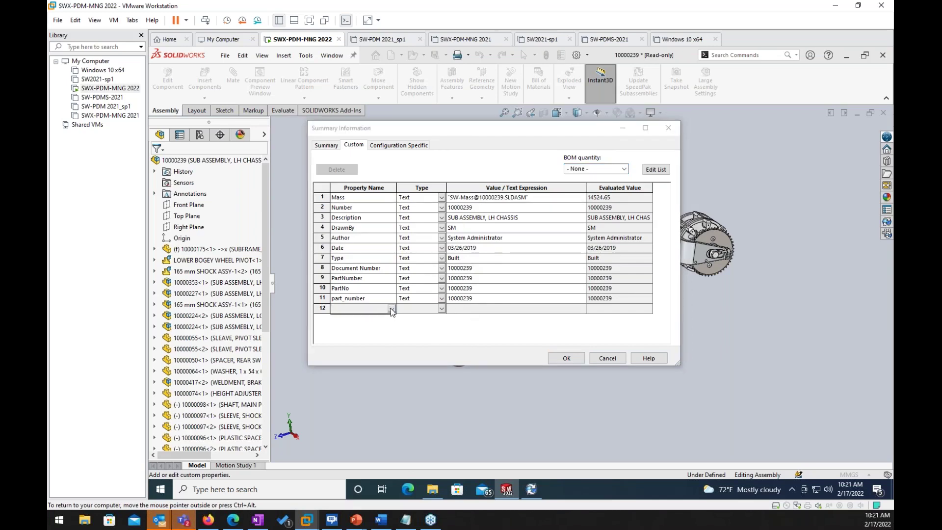
click(391, 309)
click(608, 362)
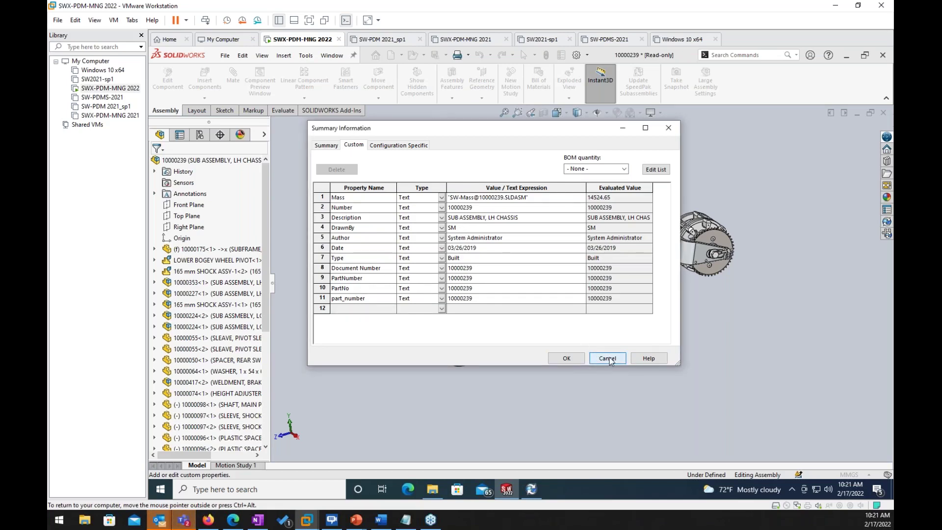
Step: Cancel File Properties and close the assembly without saving
click(608, 359)
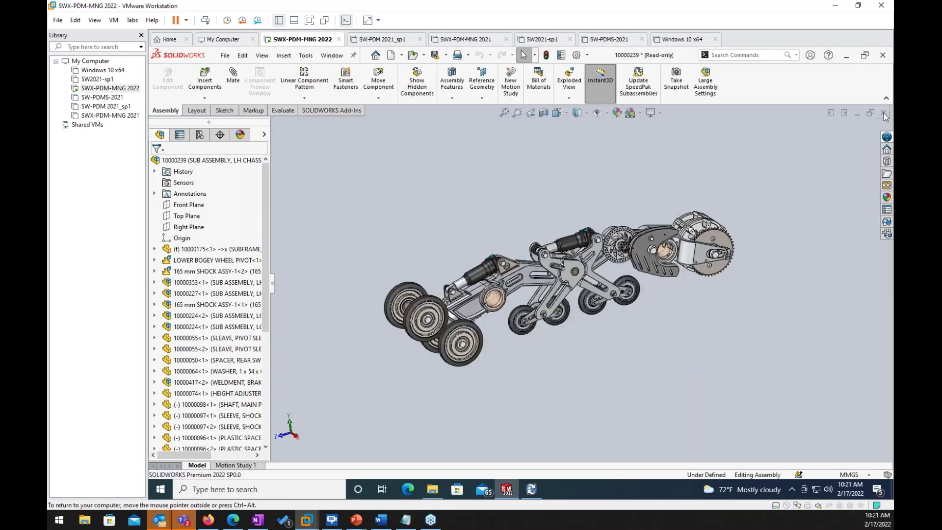
click(884, 114)
click(358, 224)
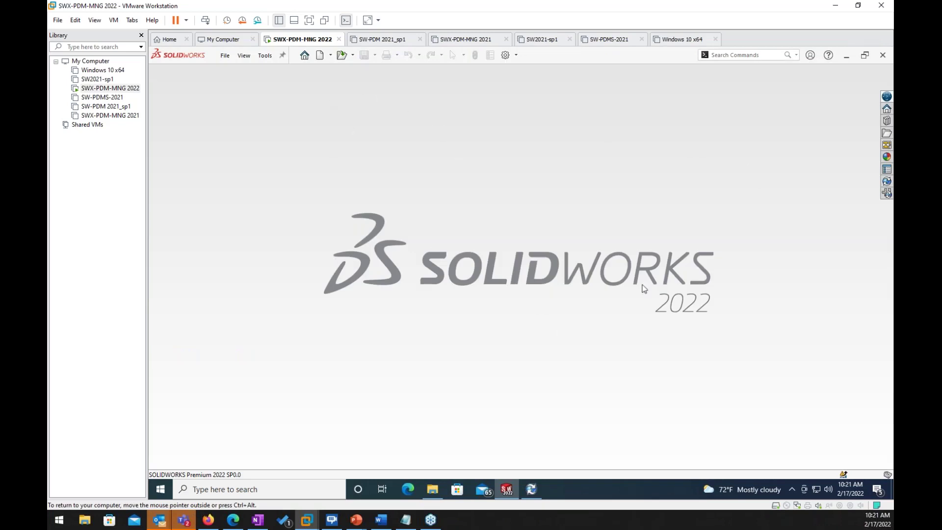
Step: From the vault root, run a Complete Search on the Content tab for 'sm'
click(846, 55)
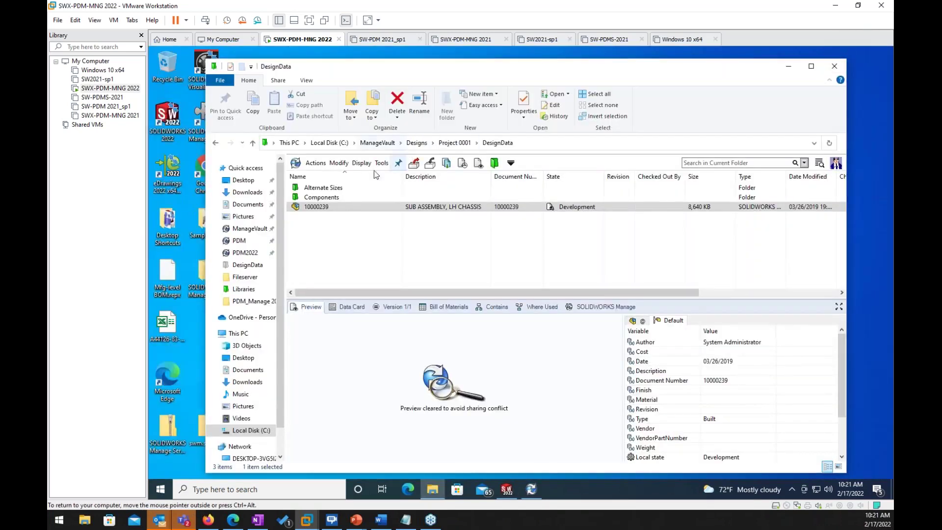
click(386, 145)
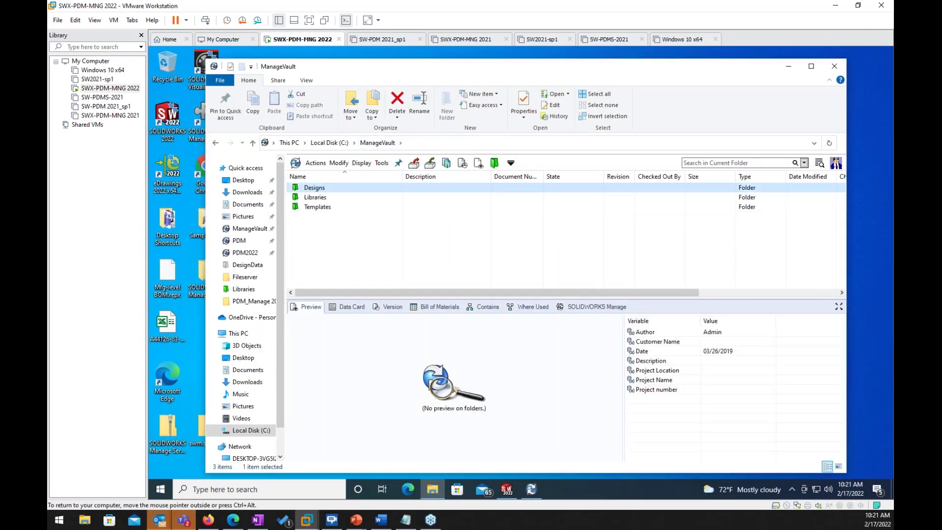
click(820, 164)
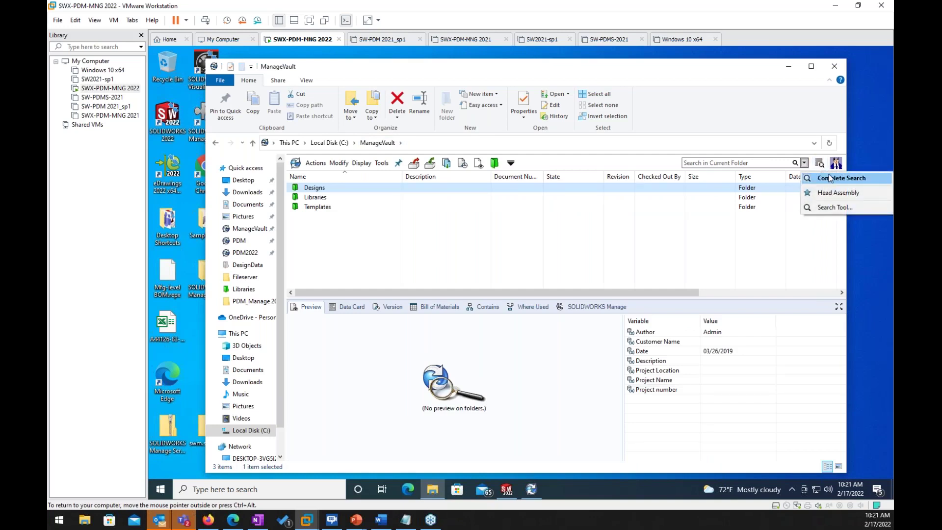
click(828, 179)
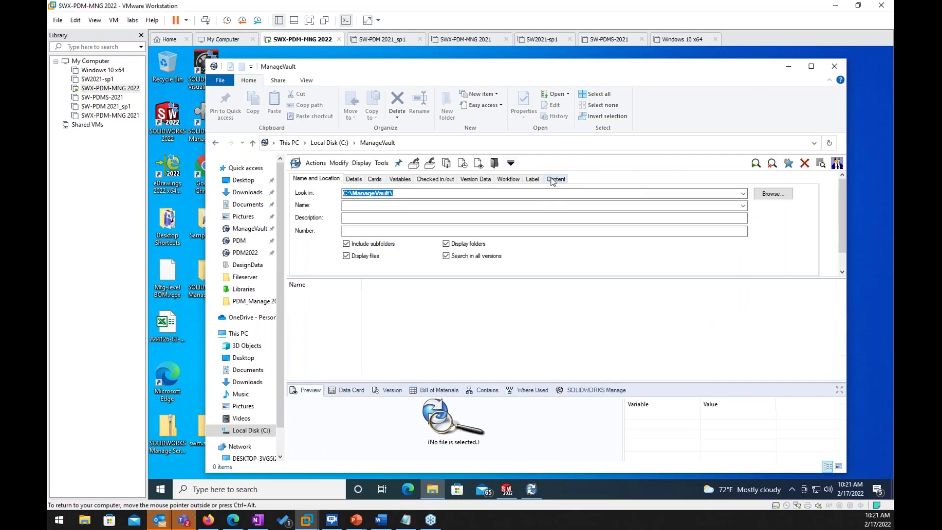
click(553, 181)
click(436, 195)
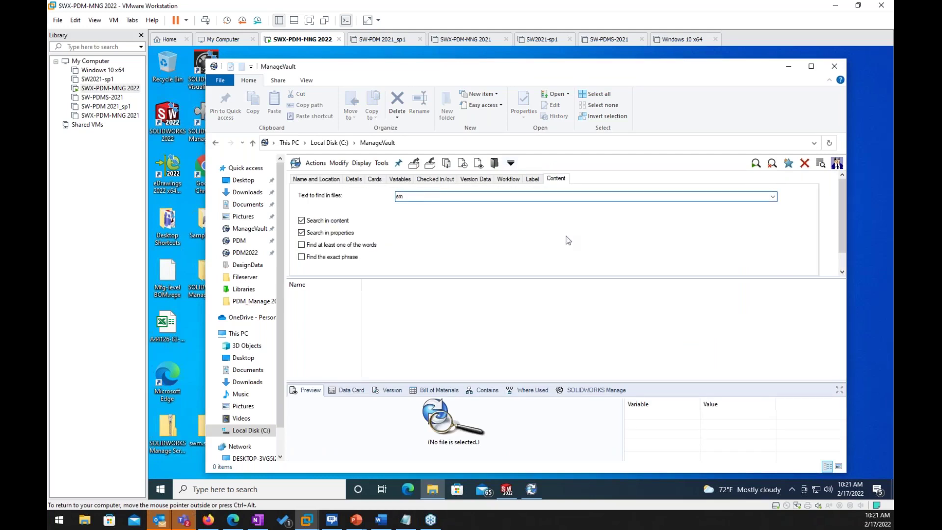
click(756, 163)
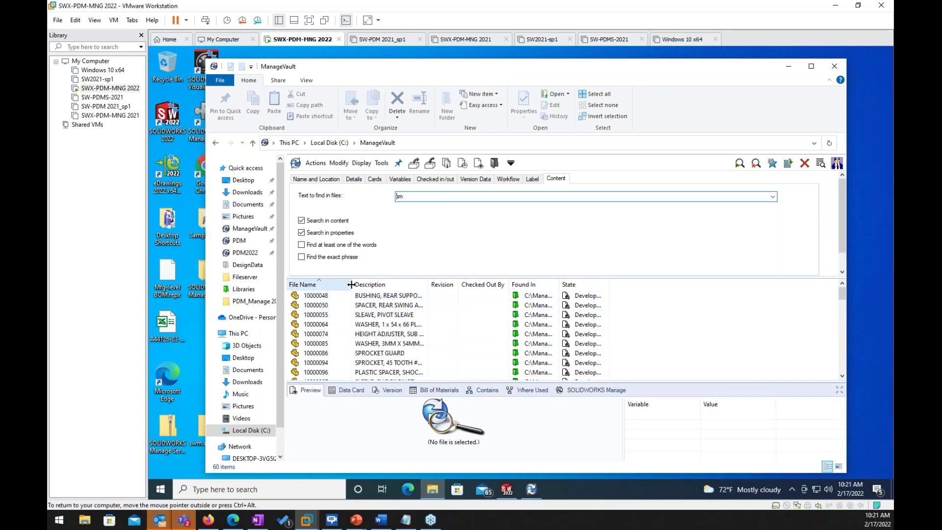
Step: Search contents for 'LH chassis' instead, widening Description to show the four sub-assemblies
drag(351, 285, 373, 284)
scroll(398, 365, down, 2)
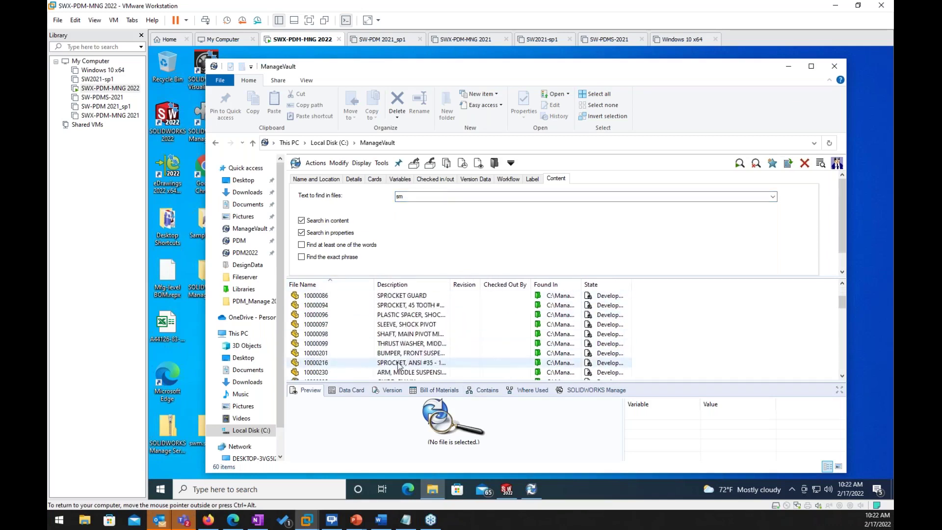
scroll(399, 366, down, 12)
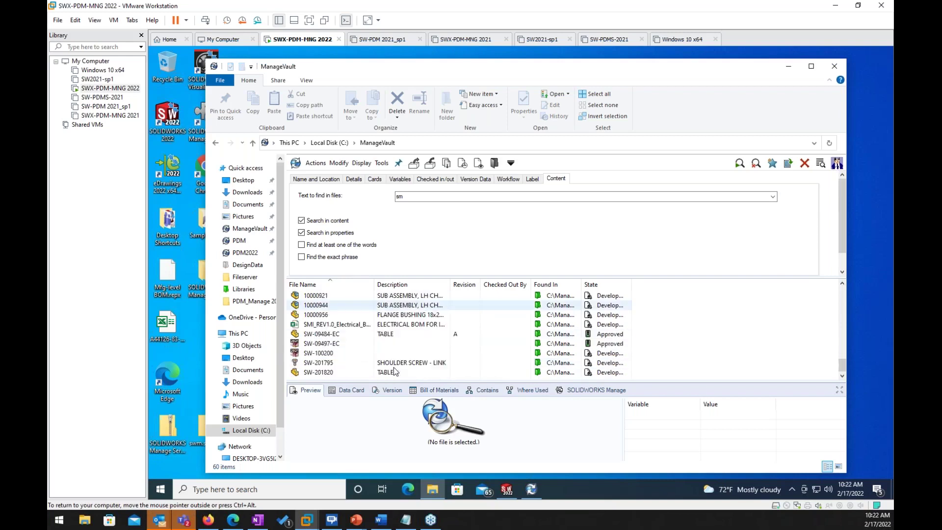
scroll(395, 371, up, 15)
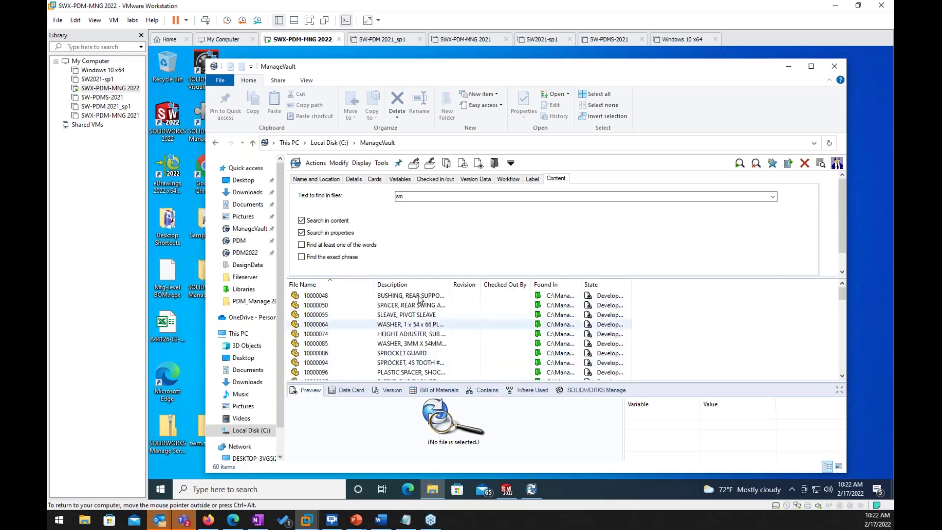
double_click(416, 191)
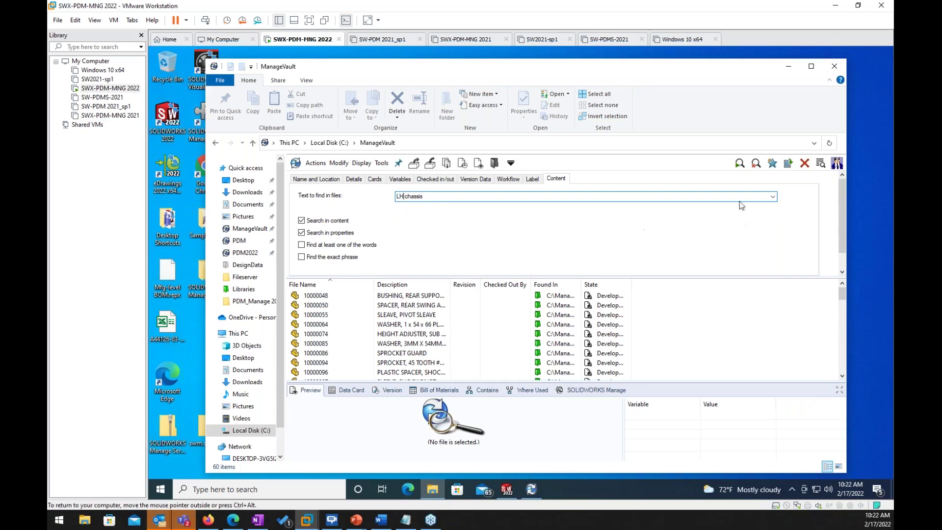
click(739, 164)
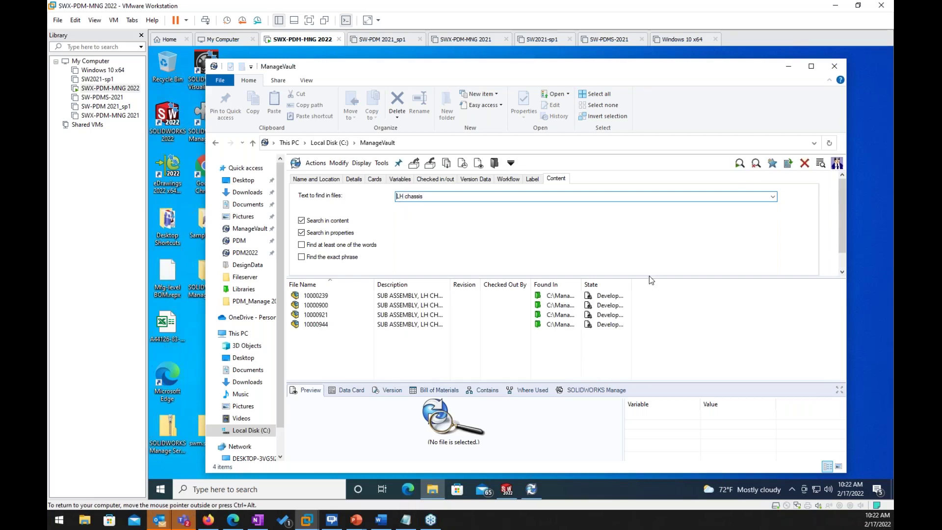
drag(451, 285, 487, 284)
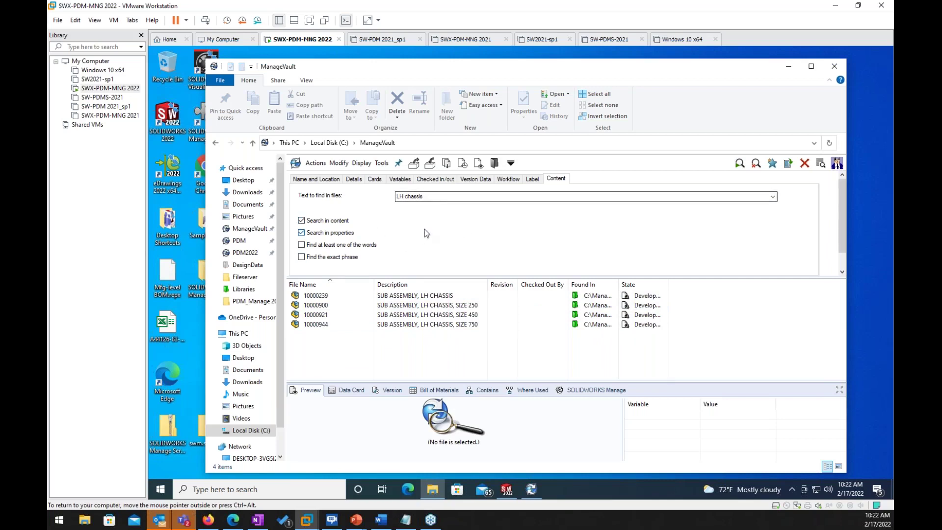
Step: Clear the search text and return to the PowerPoint slideshow's thank-you slide
drag(430, 197, 372, 202)
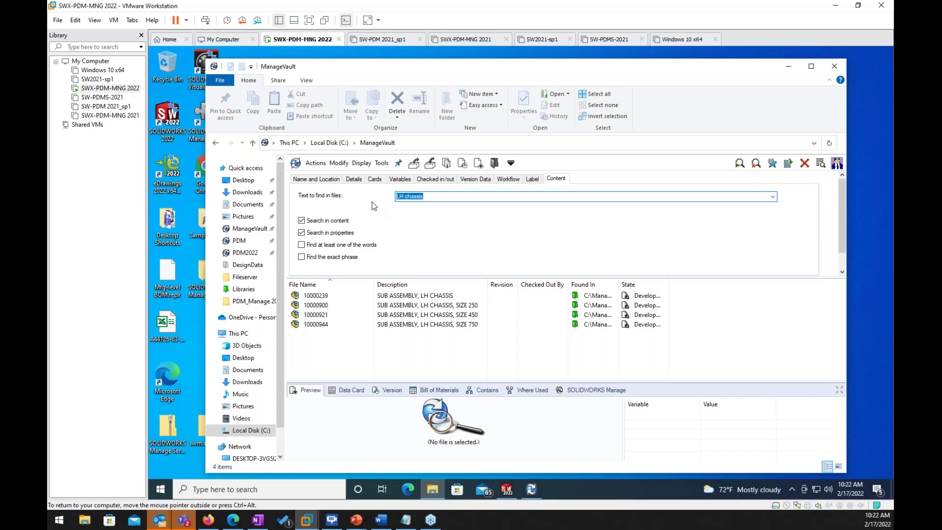
key(BackSpace)
click(355, 520)
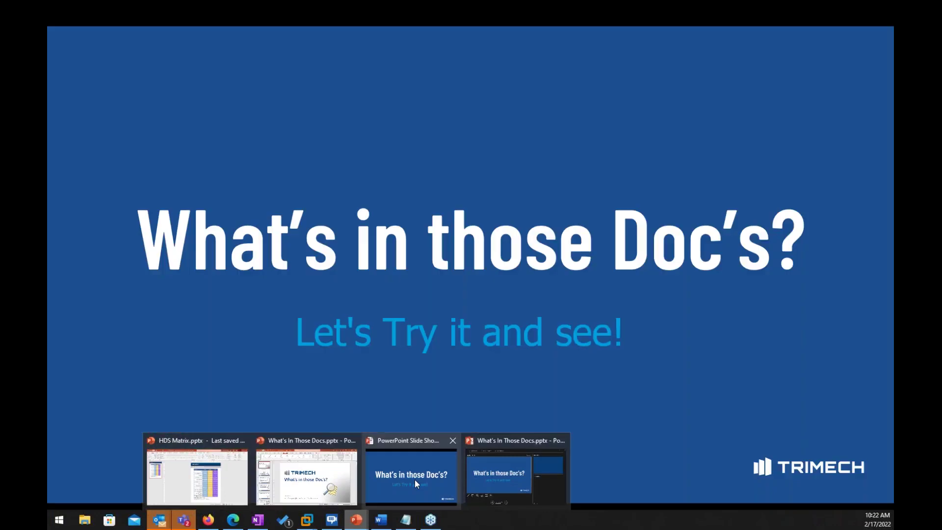
click(414, 479)
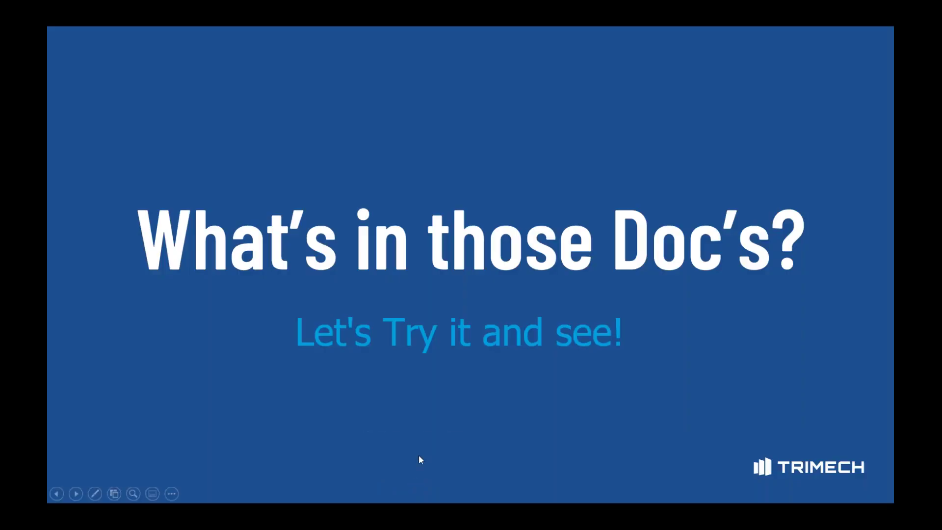
click(428, 378)
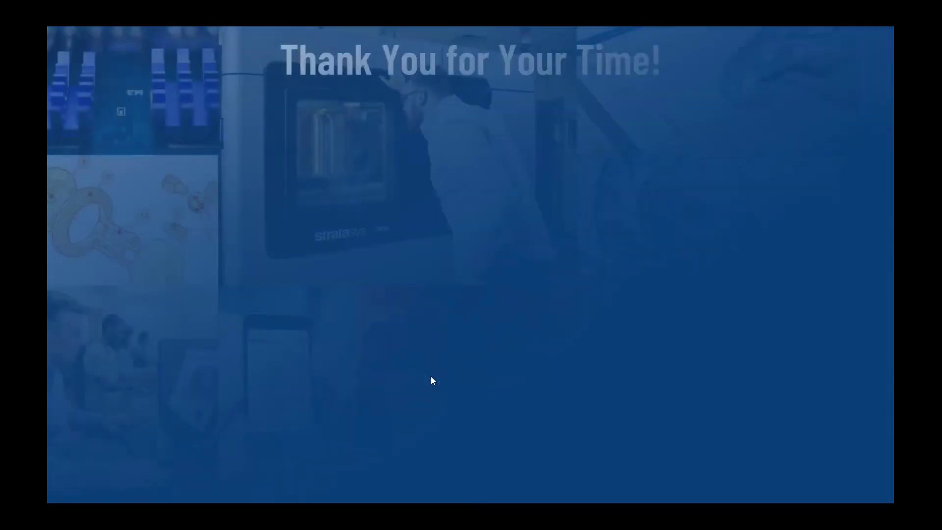
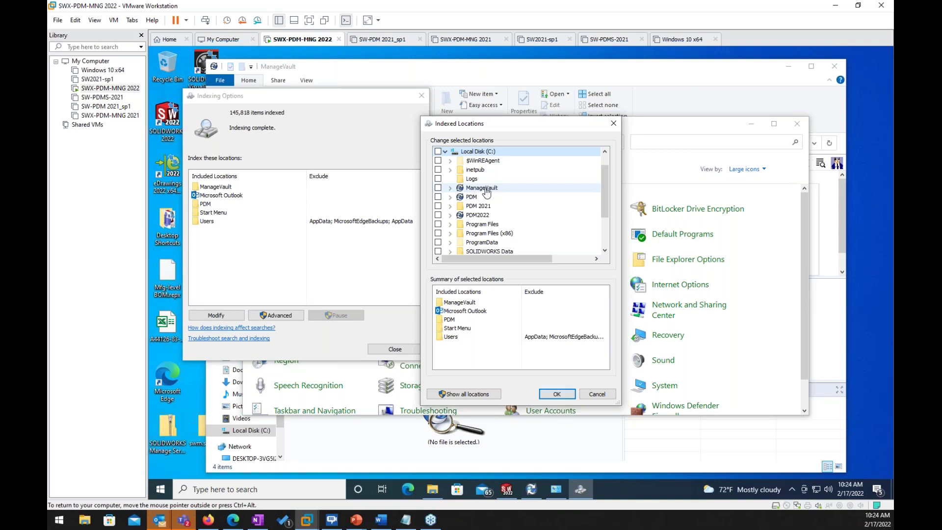
Step: Include ManageVault and PDM under Program Files > SOLIDWORKS Corp > SOLIDWORKS PDM > Data as indexed locations
click(438, 189)
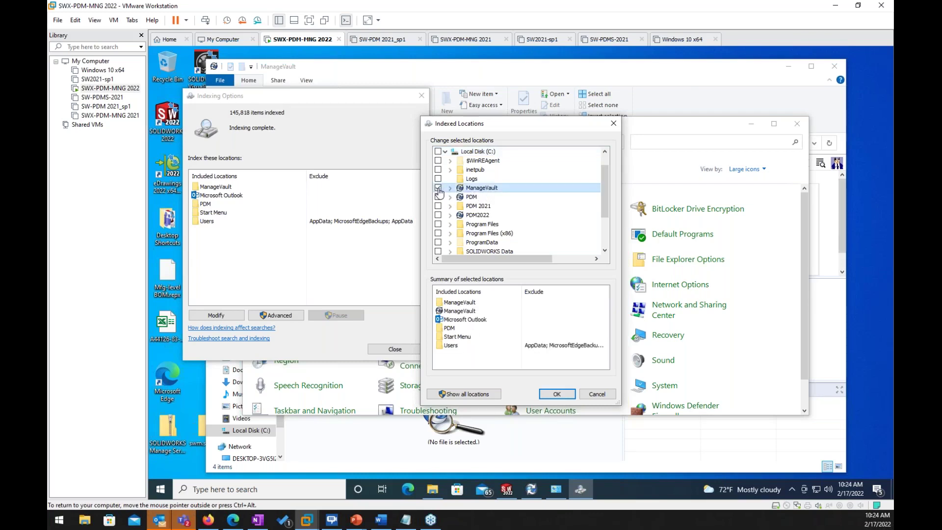
click(438, 188)
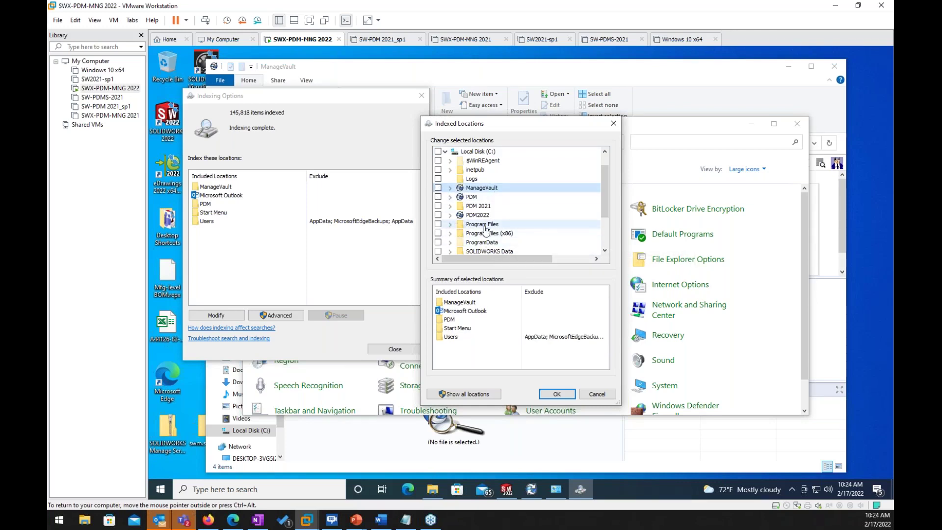
click(451, 225)
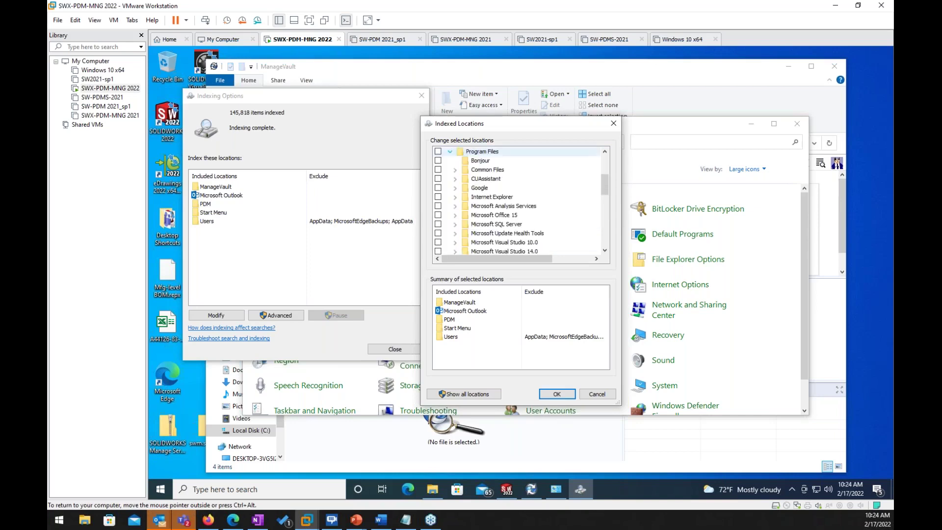
scroll(487, 243, down, 2)
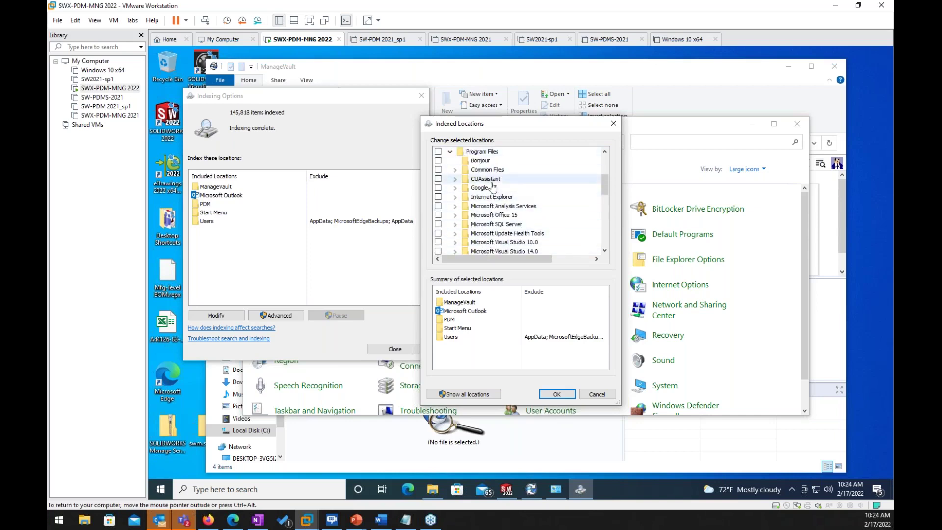
double_click(487, 242)
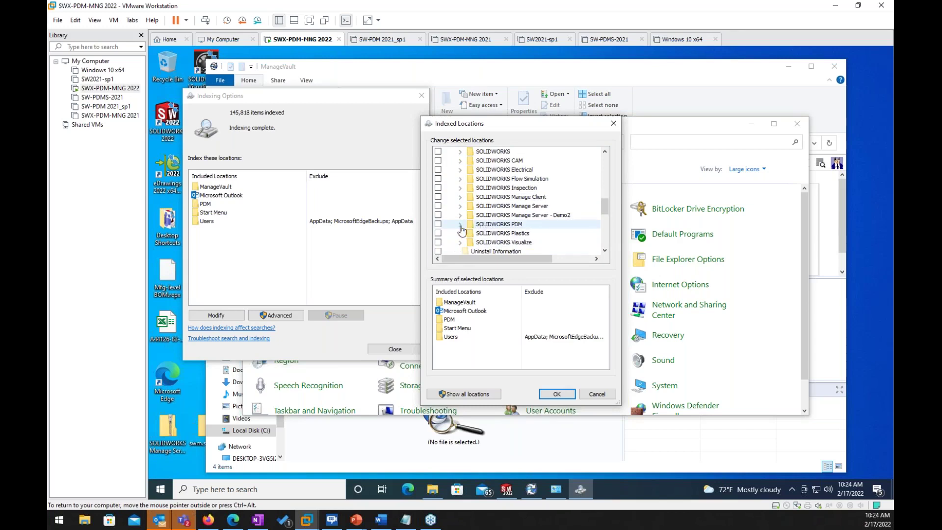
click(460, 225)
click(465, 170)
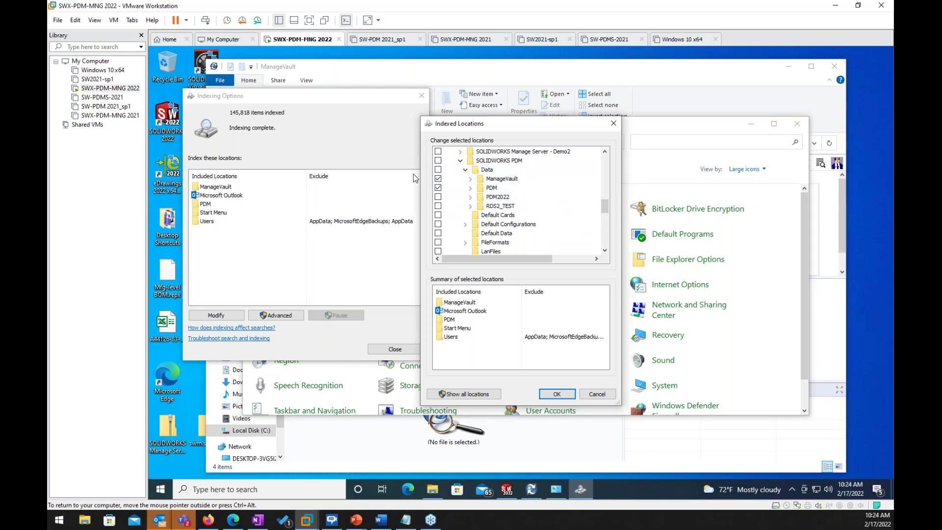
click(557, 393)
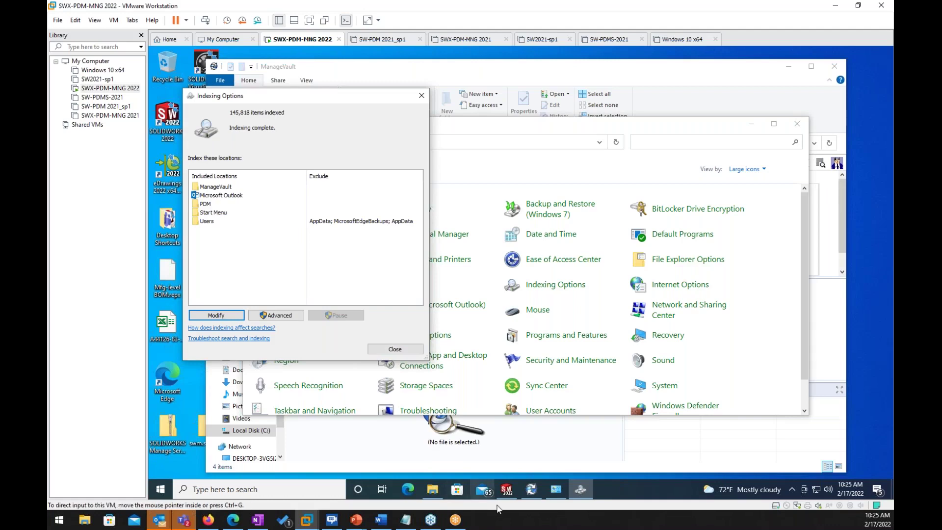
Step: Close Indexing Options and, in the ManageVault search, browse the Variables, Name and Card criteria
click(394, 349)
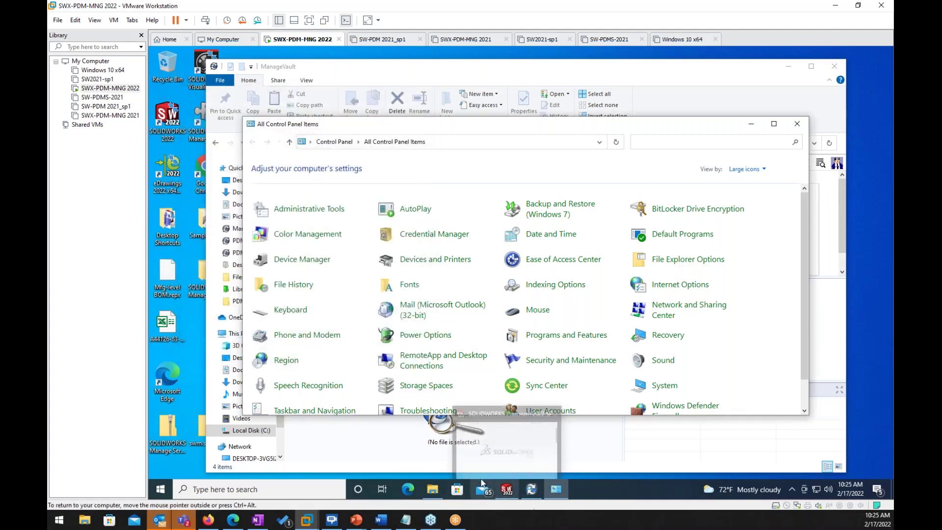
click(431, 440)
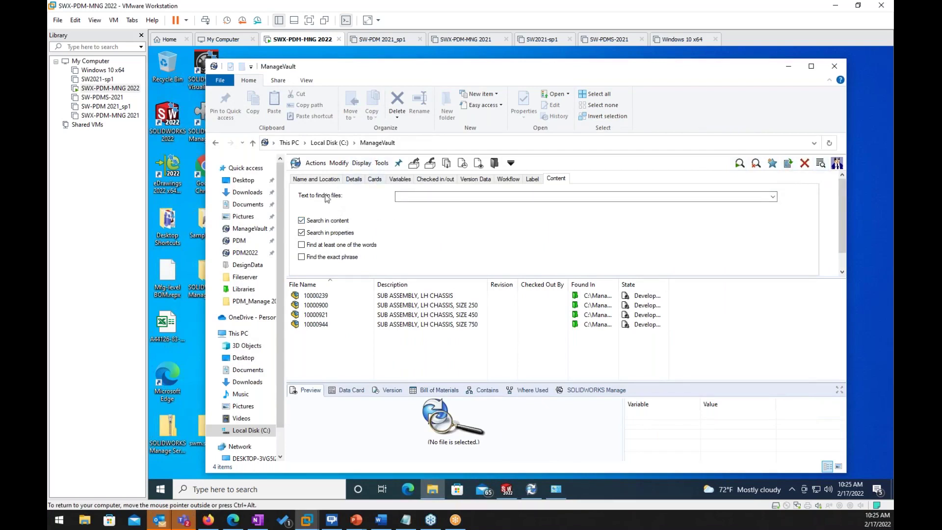
click(399, 179)
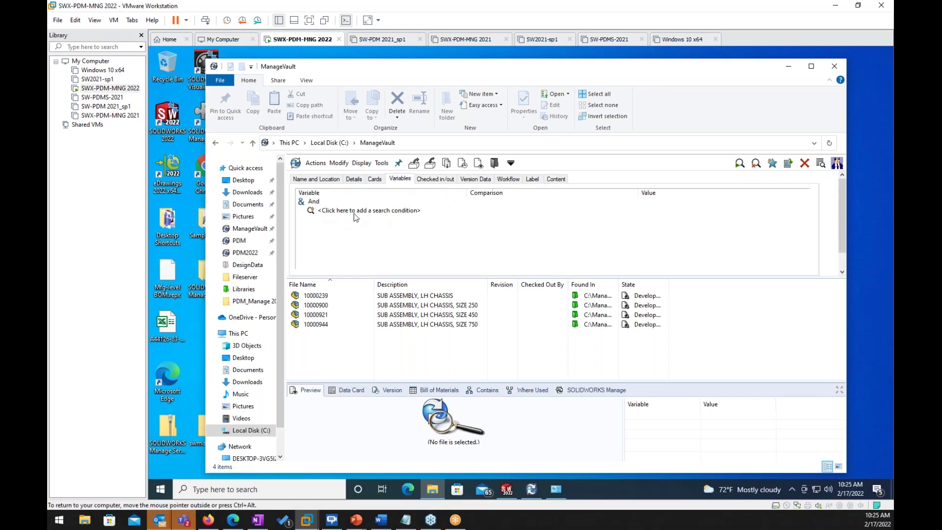
click(330, 180)
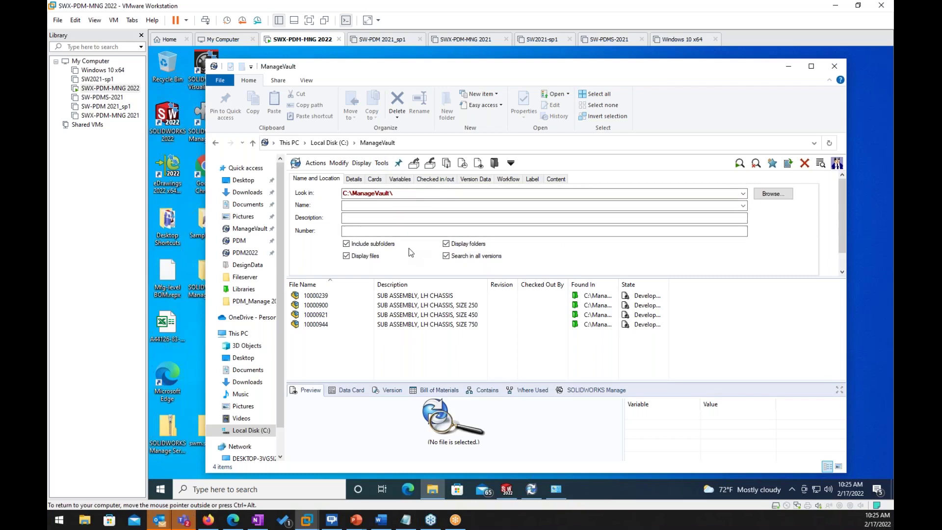
click(377, 180)
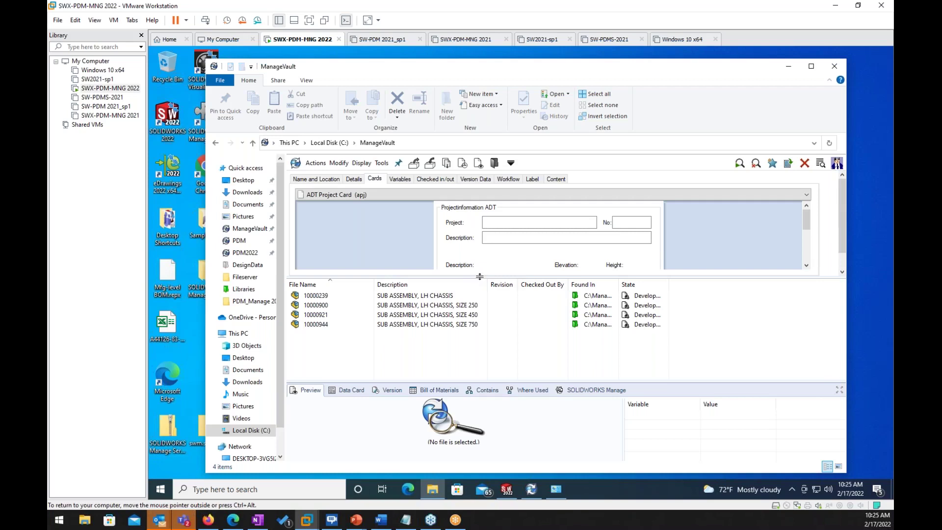
Step: Enlarge the card pane and switch the search card to SolidWorks Model Card (sldasm;sldprt)
drag(479, 277, 479, 352)
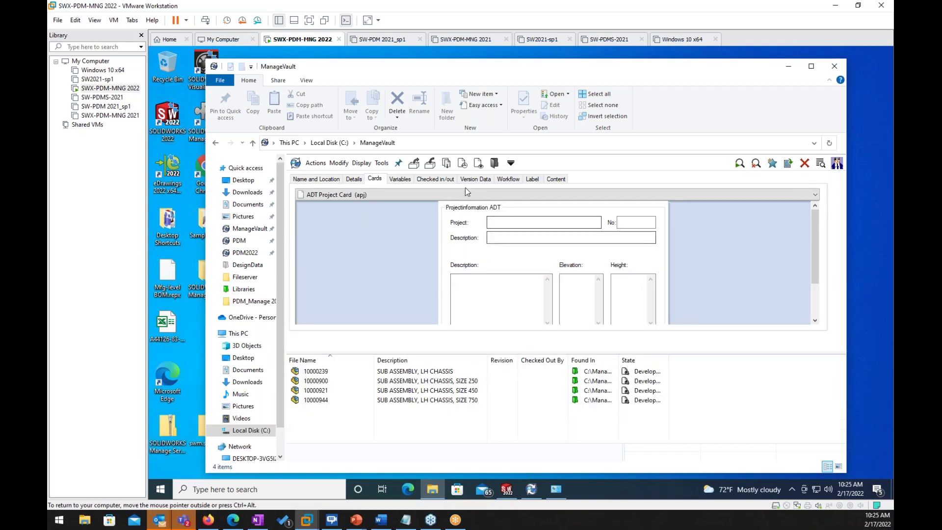
click(454, 195)
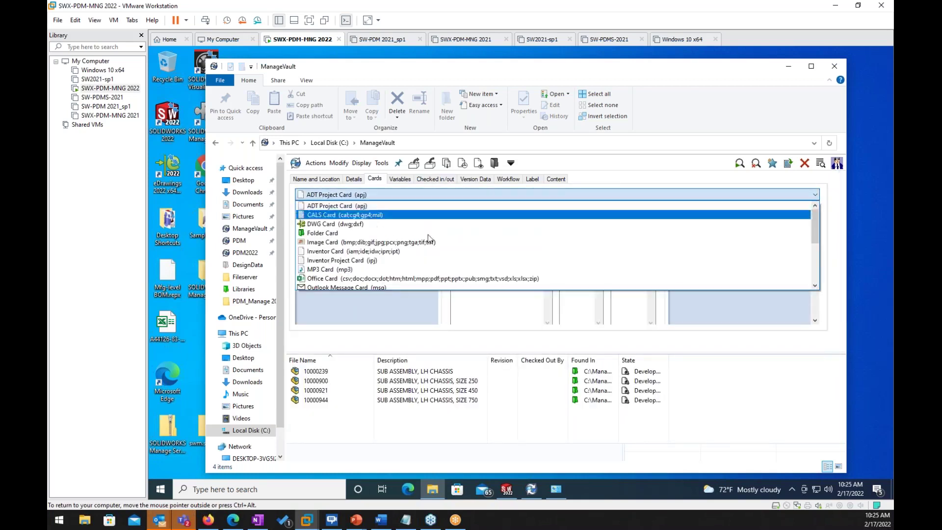
scroll(368, 248, down, 3)
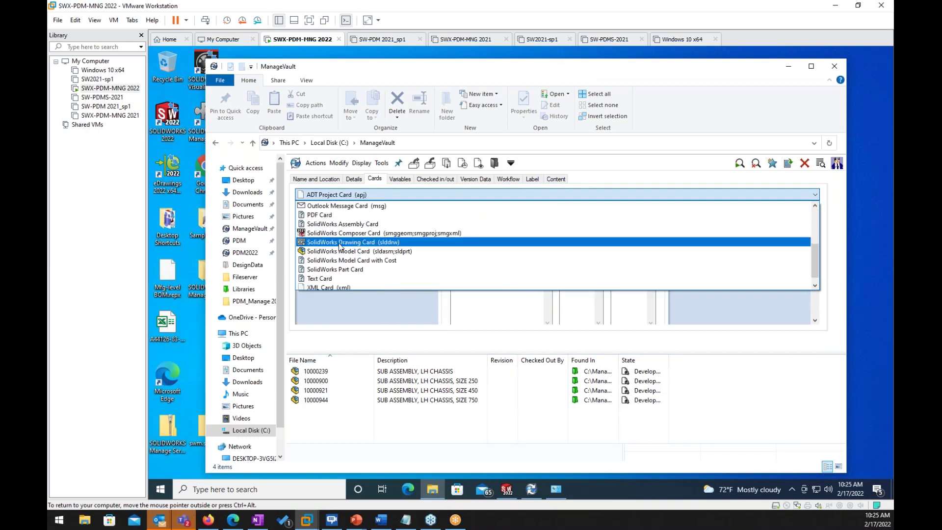
click(342, 252)
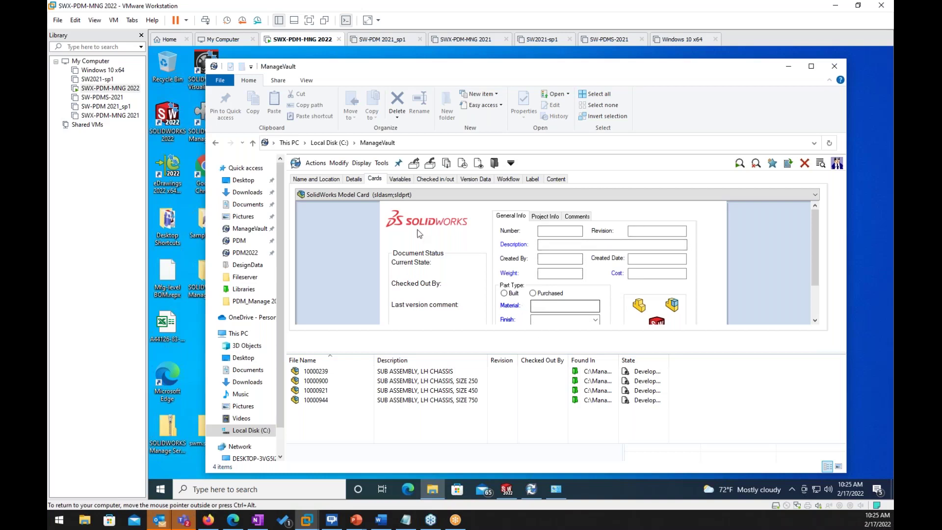
Step: Review the workflow search criteria and the file-state list, leaving no state selected
click(505, 179)
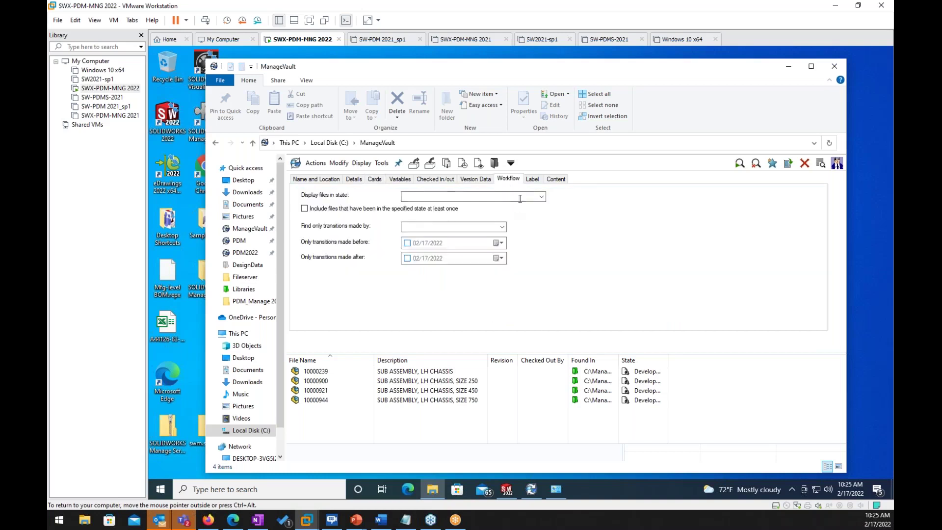
click(519, 197)
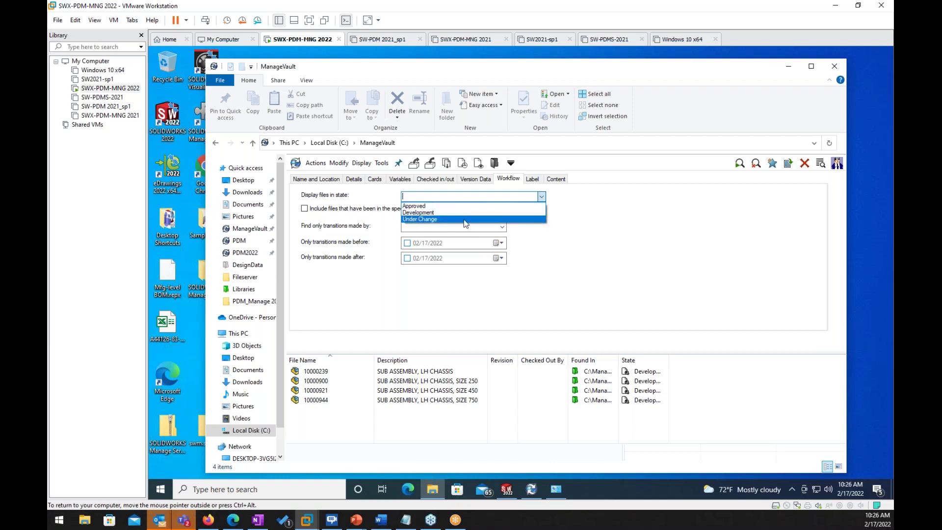
click(536, 269)
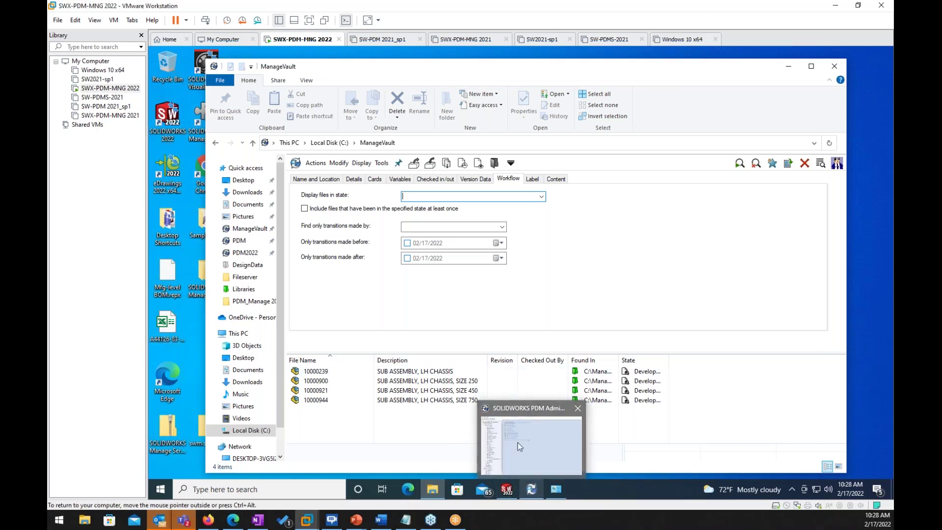
Step: Open ManageVault's Indexing settings in PDM Administration, then show the 'Thank You for Your Time!' slide
click(520, 446)
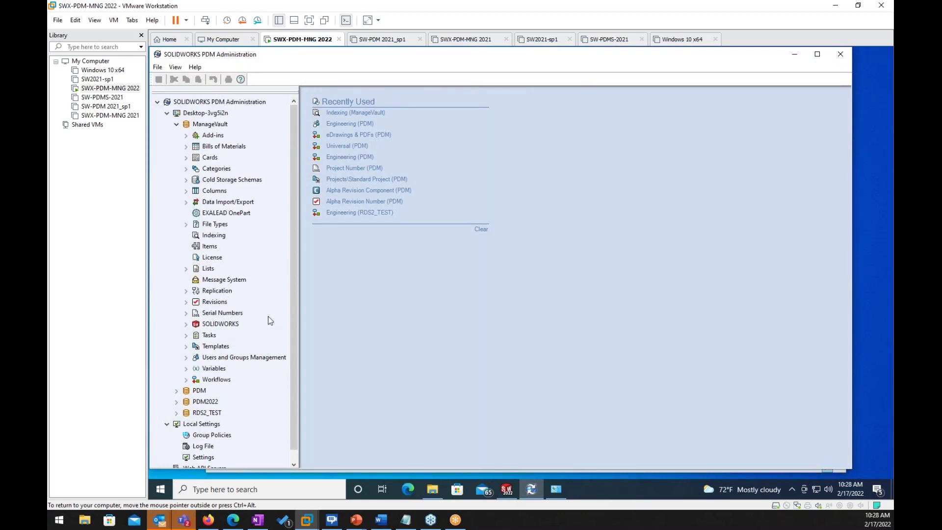
double_click(206, 234)
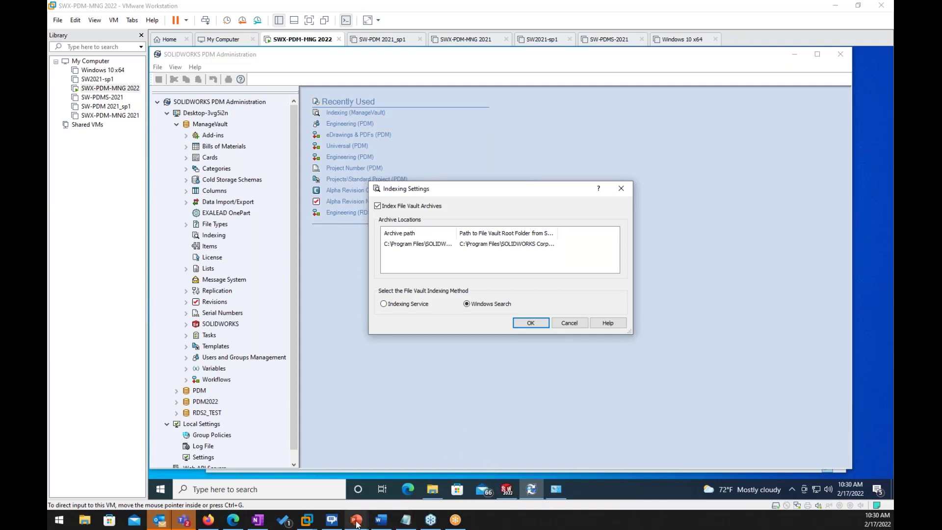
mouse_move(356, 521)
click(418, 476)
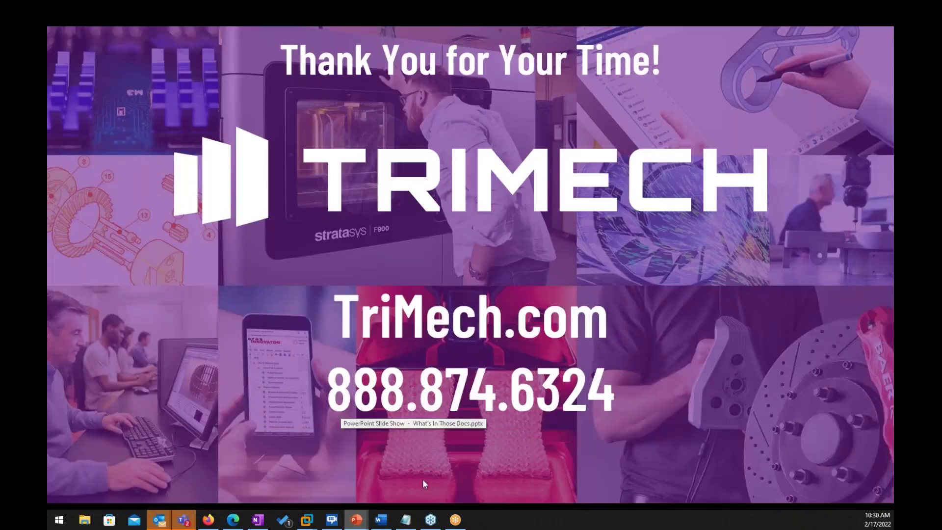